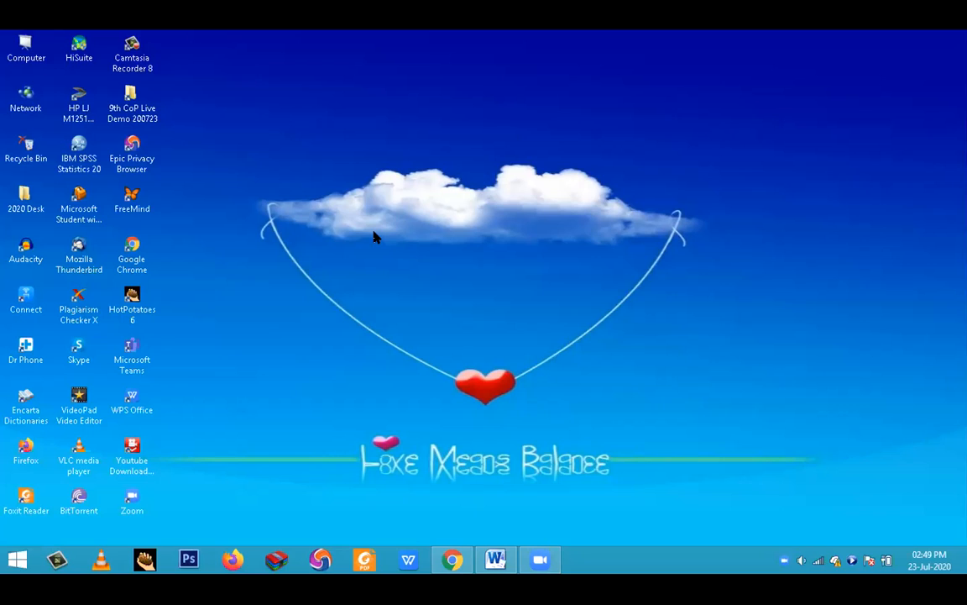
click(132, 252)
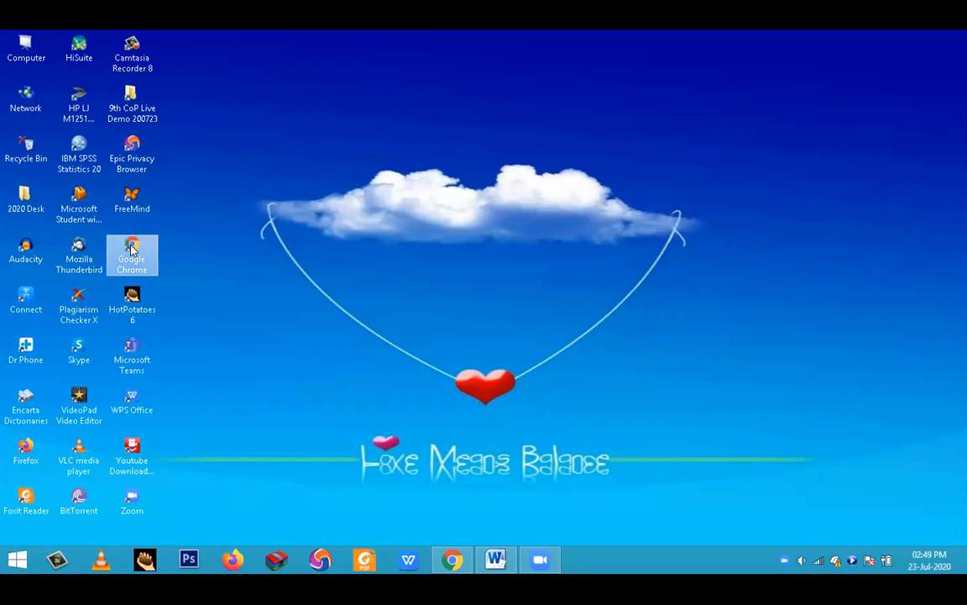
click(23, 451)
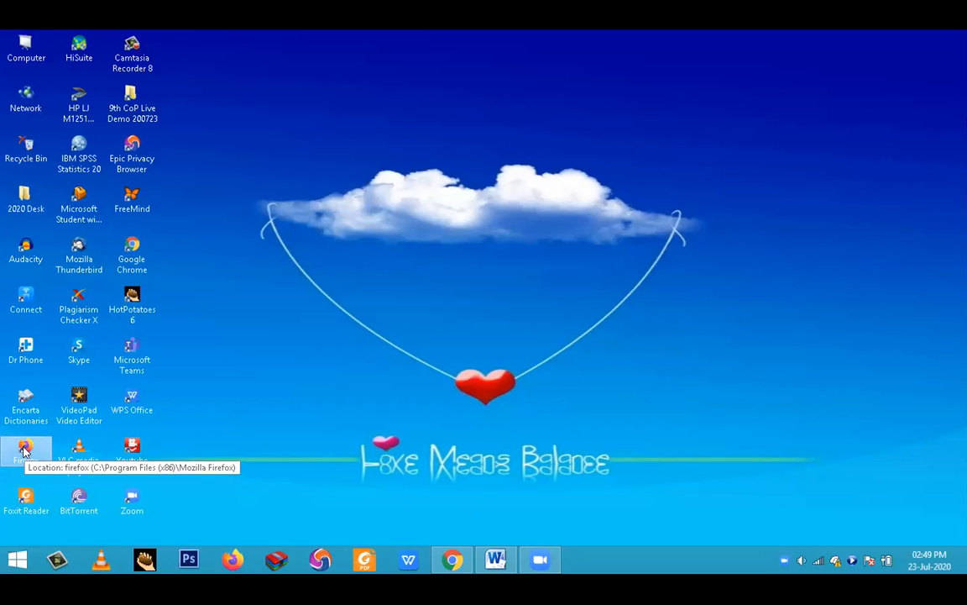
click(142, 150)
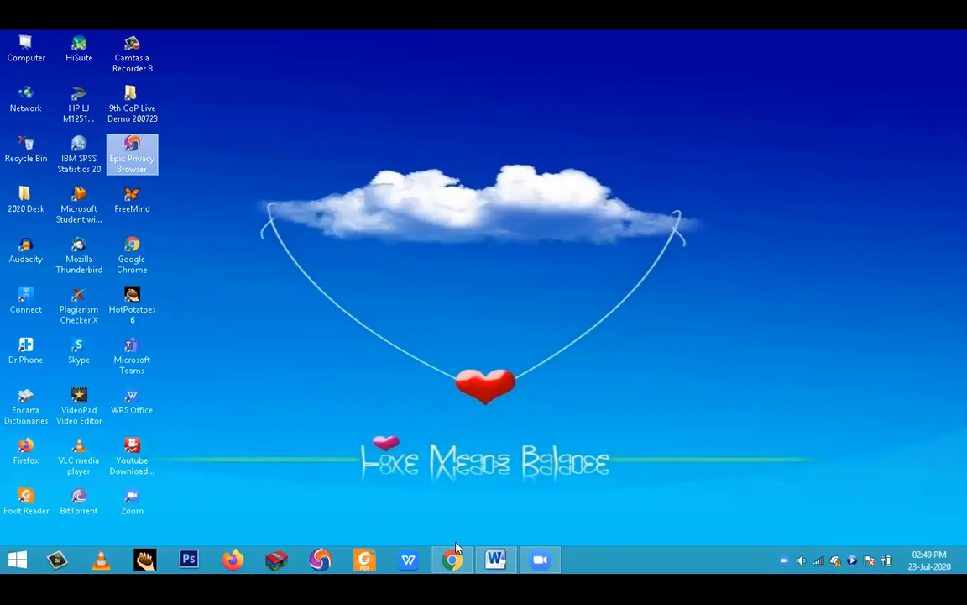
- Switch to the open Google Chrome window and go to drive.google.com
mouse_move(451, 560)
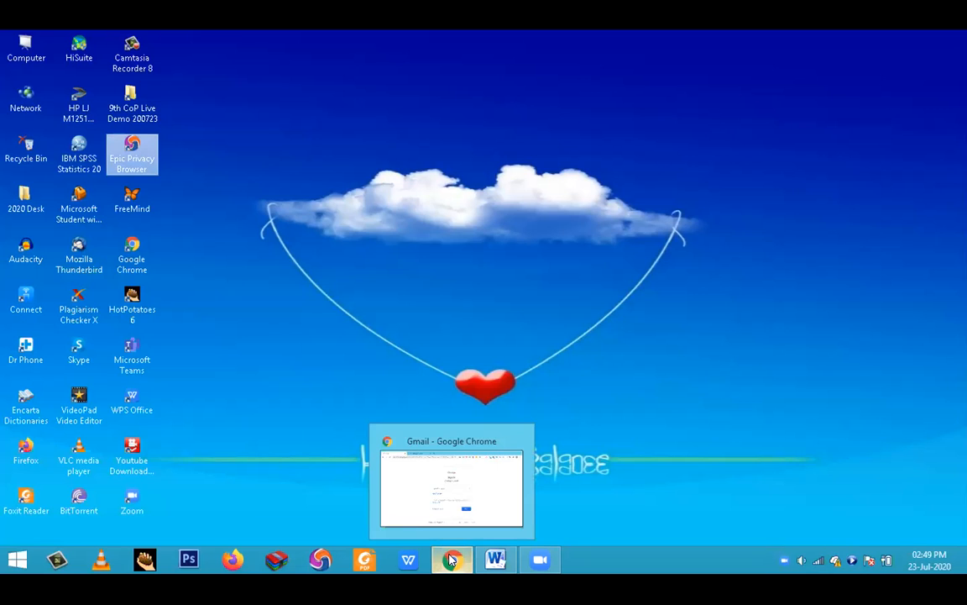
click(408, 504)
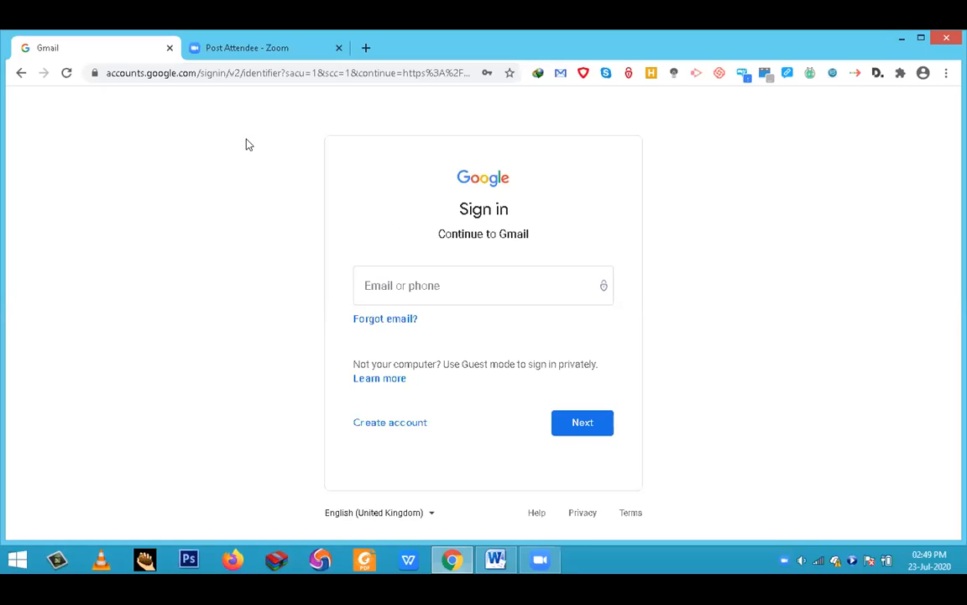
click(174, 75)
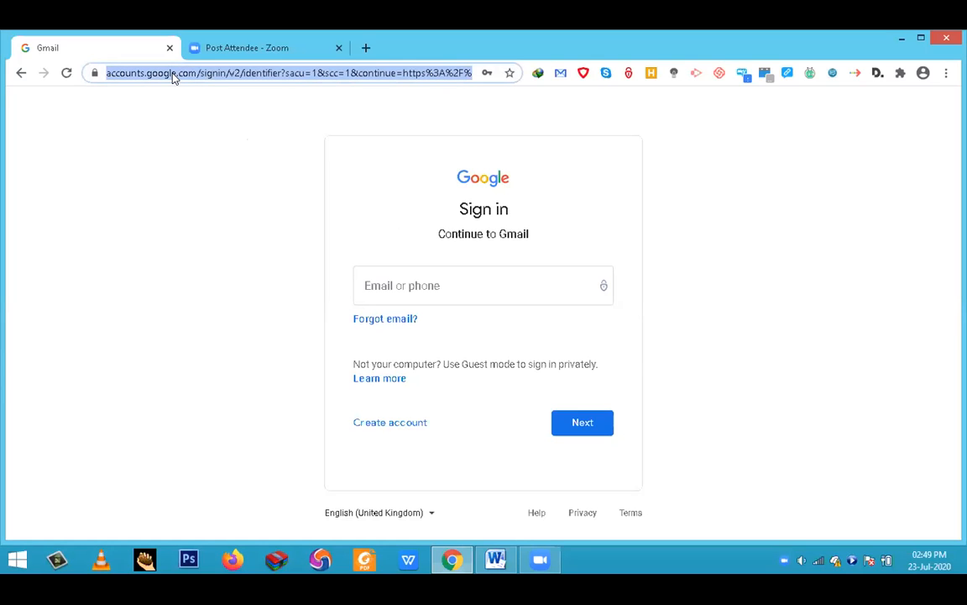
text(d)
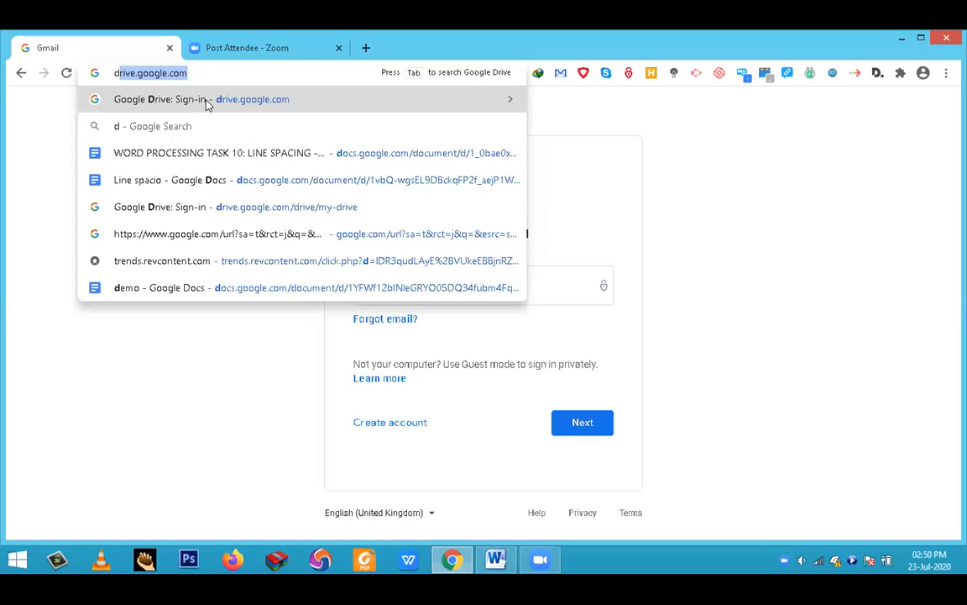
click(206, 103)
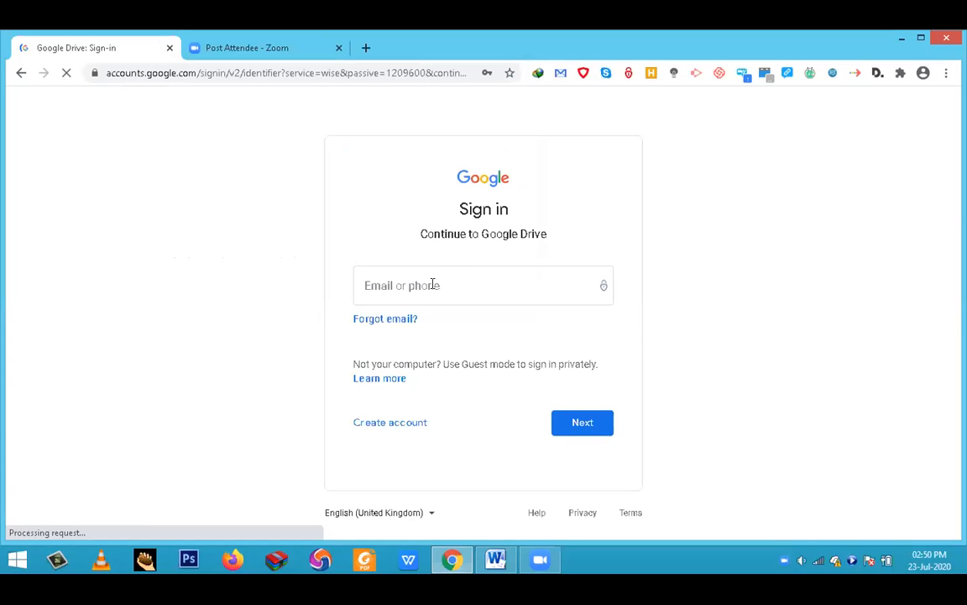
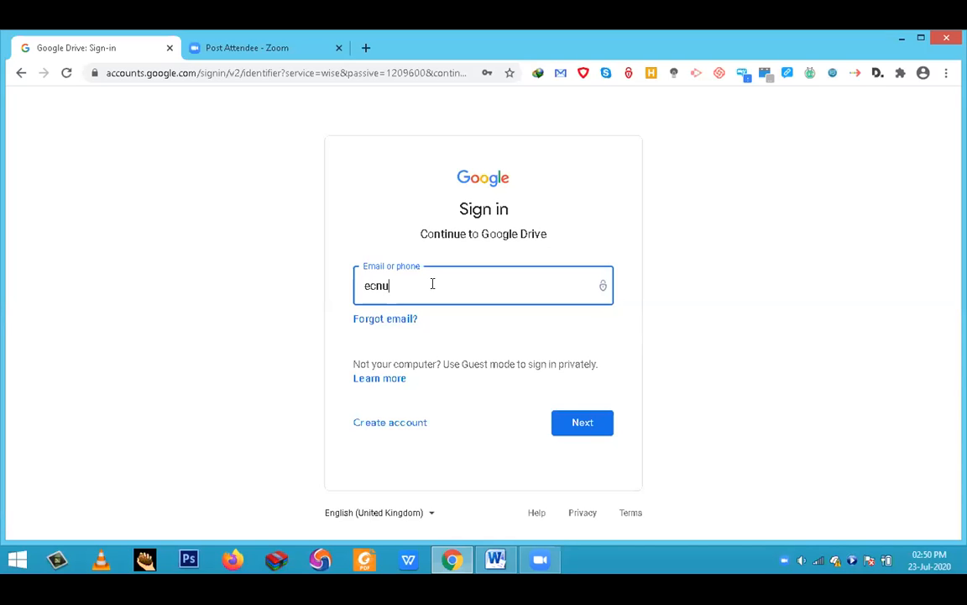
- Sign in to Google Drive by entering the account's e-mail address and password
click(582, 424)
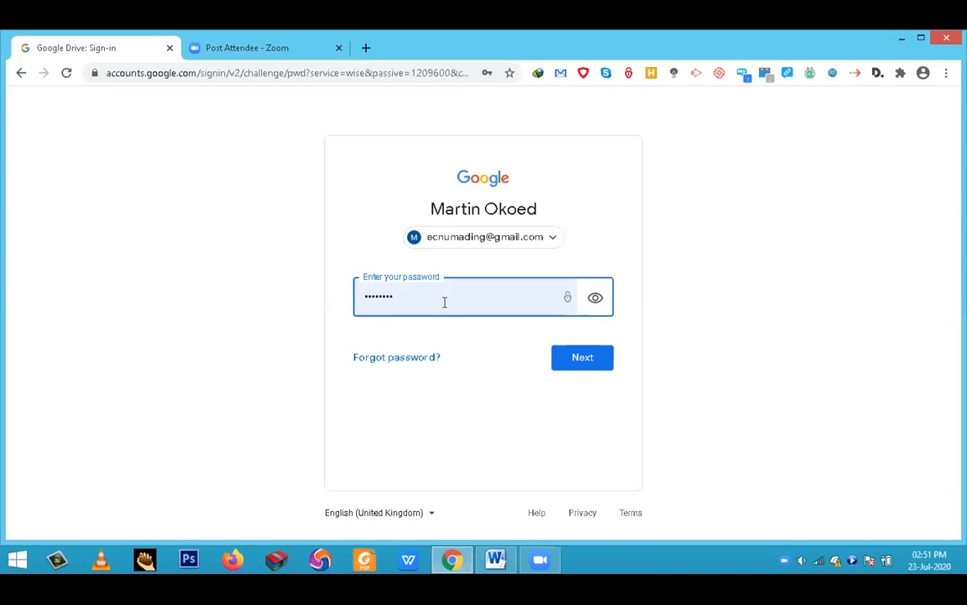
click(577, 361)
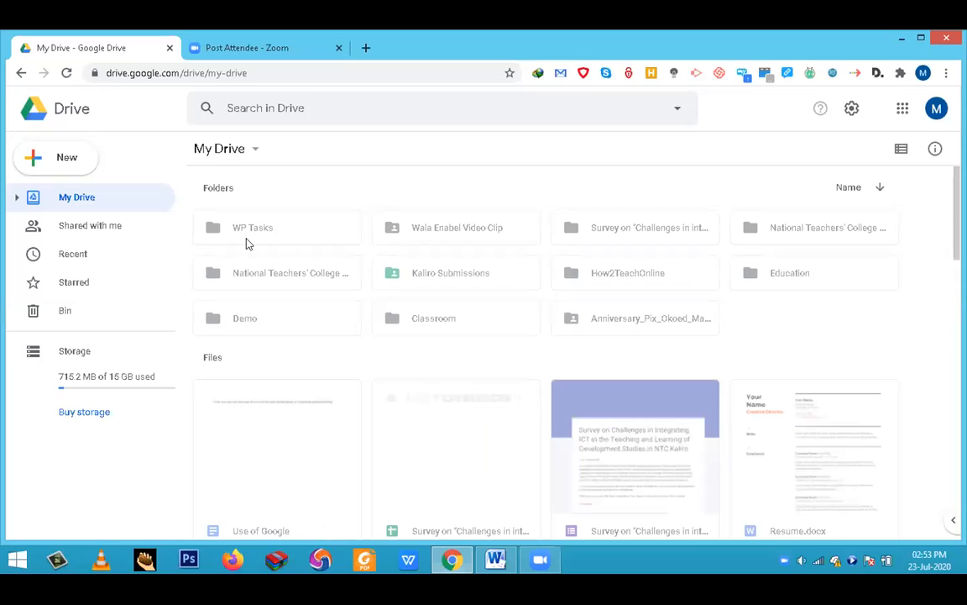
click(78, 169)
click(59, 159)
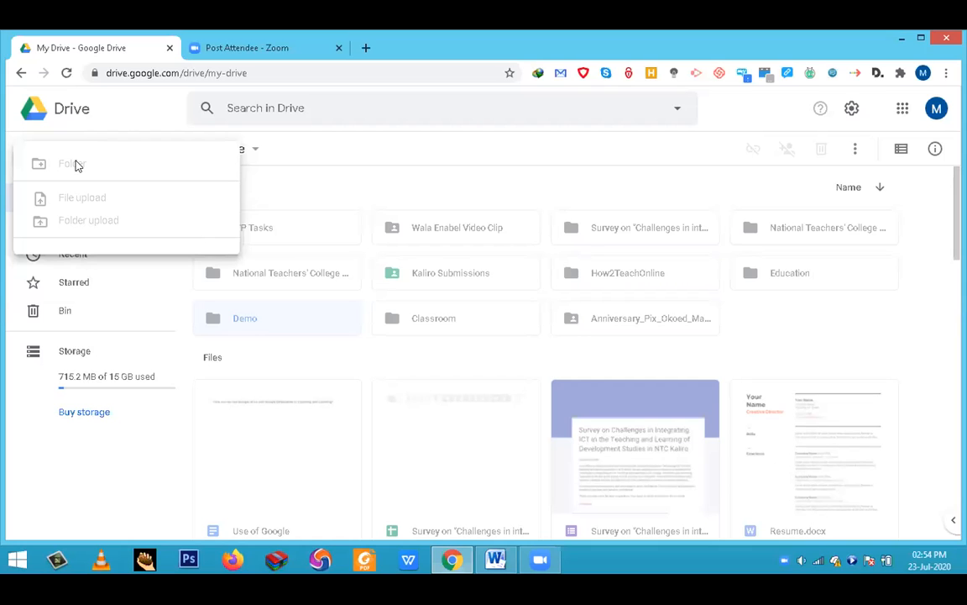
click(316, 401)
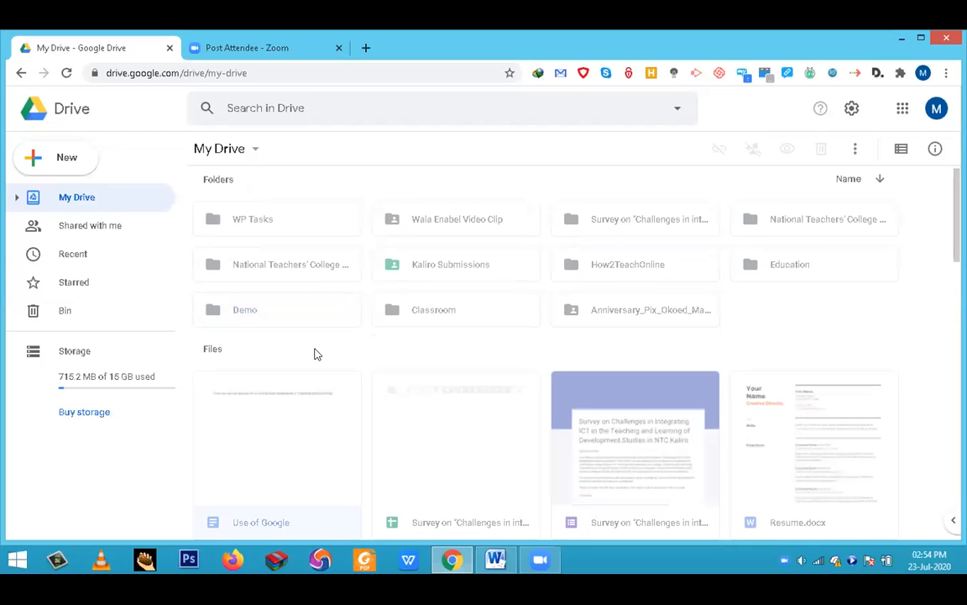
scroll(316, 353, down, 2)
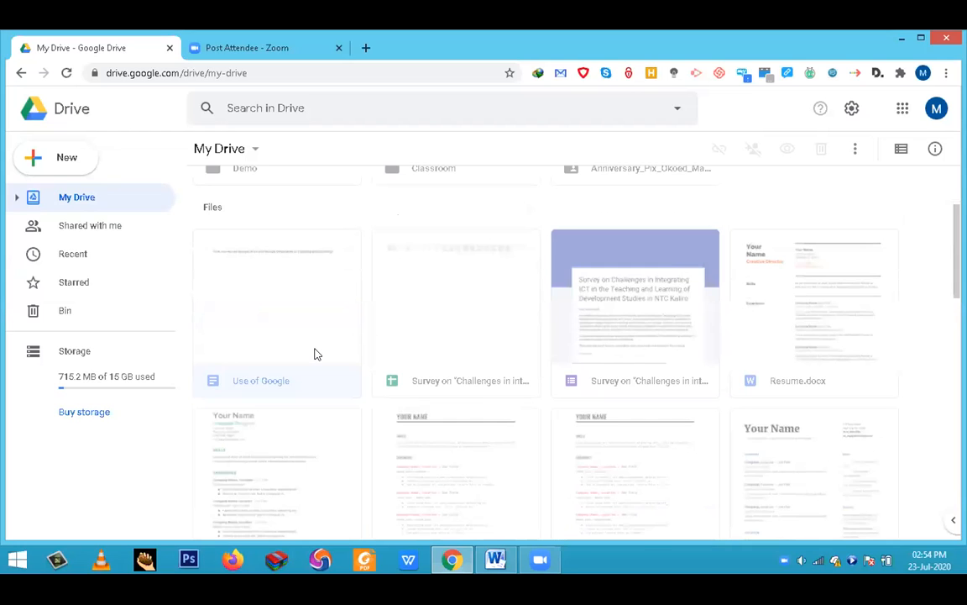
scroll(316, 348, up, 2)
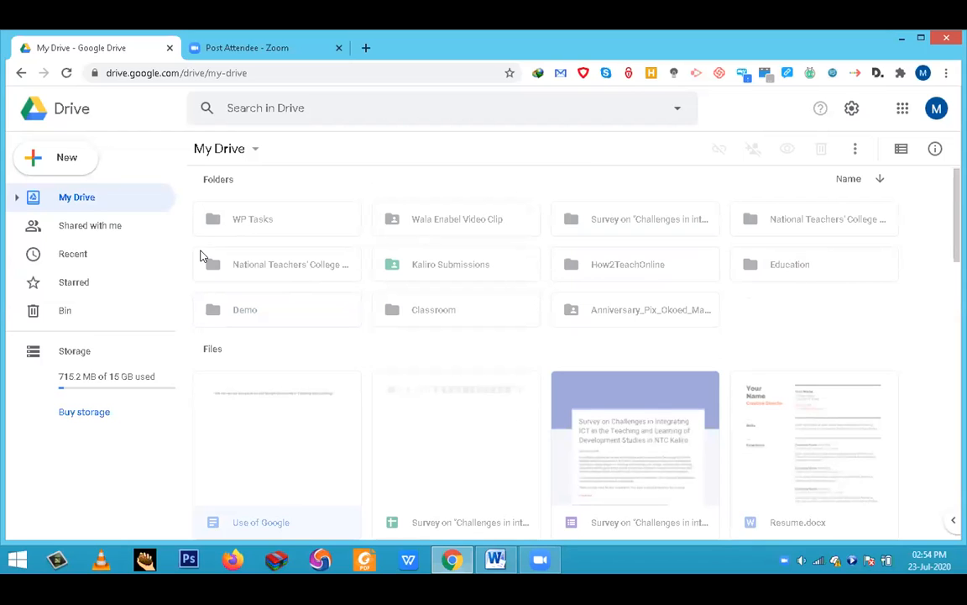
click(59, 161)
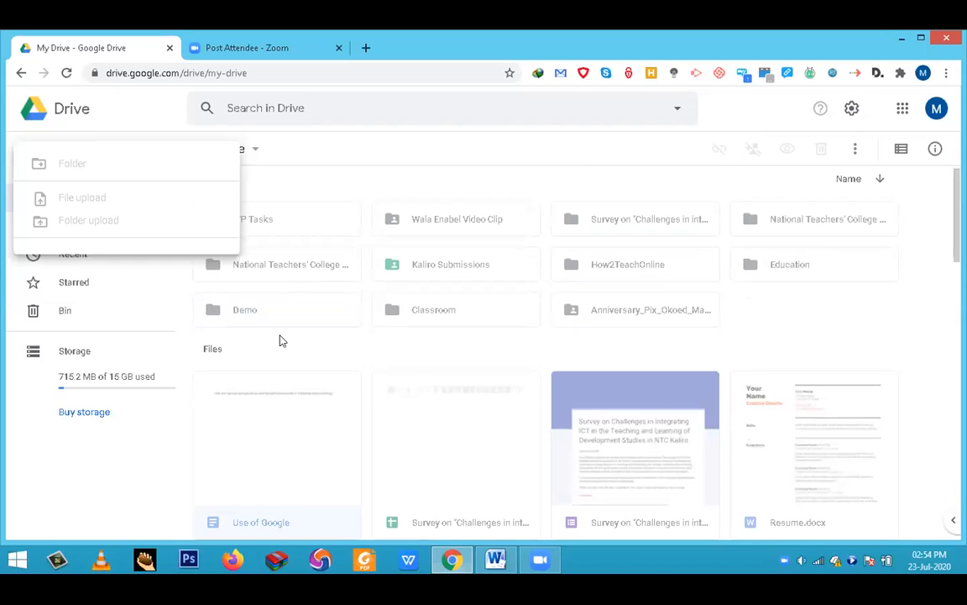
click(321, 331)
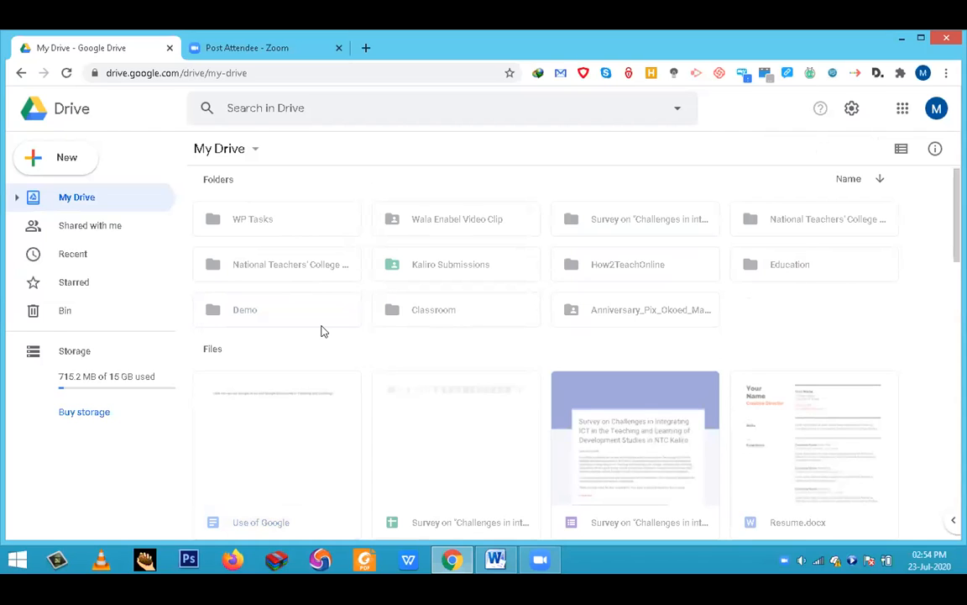
- Reload My Drive, create a new folder named ICTE there and open it
key(F5)
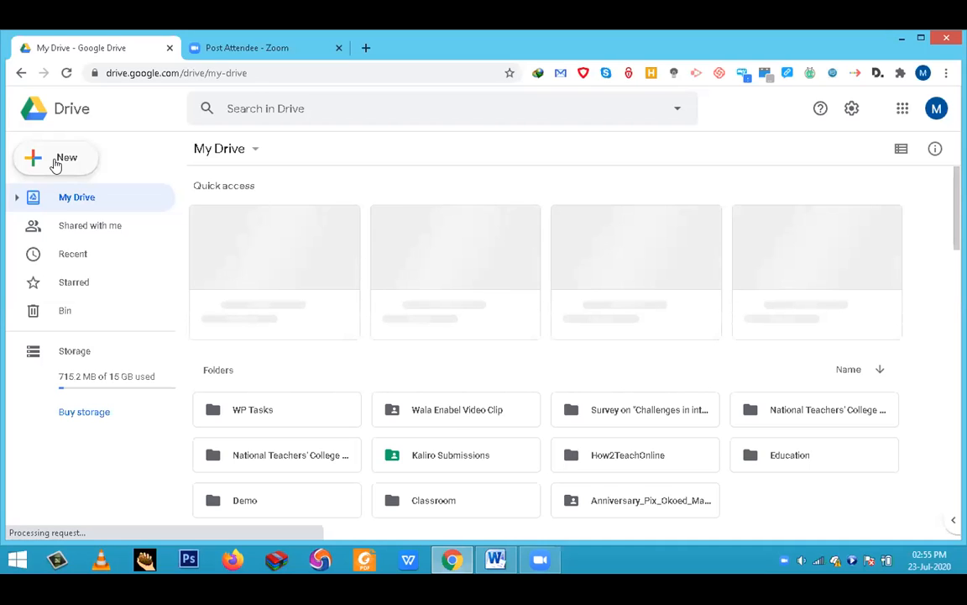
click(55, 164)
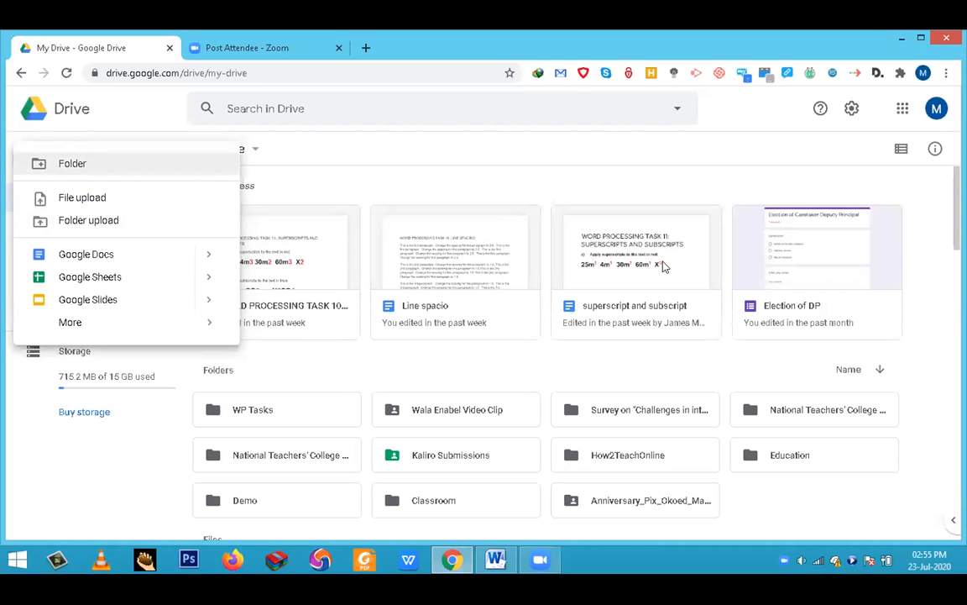
click(66, 166)
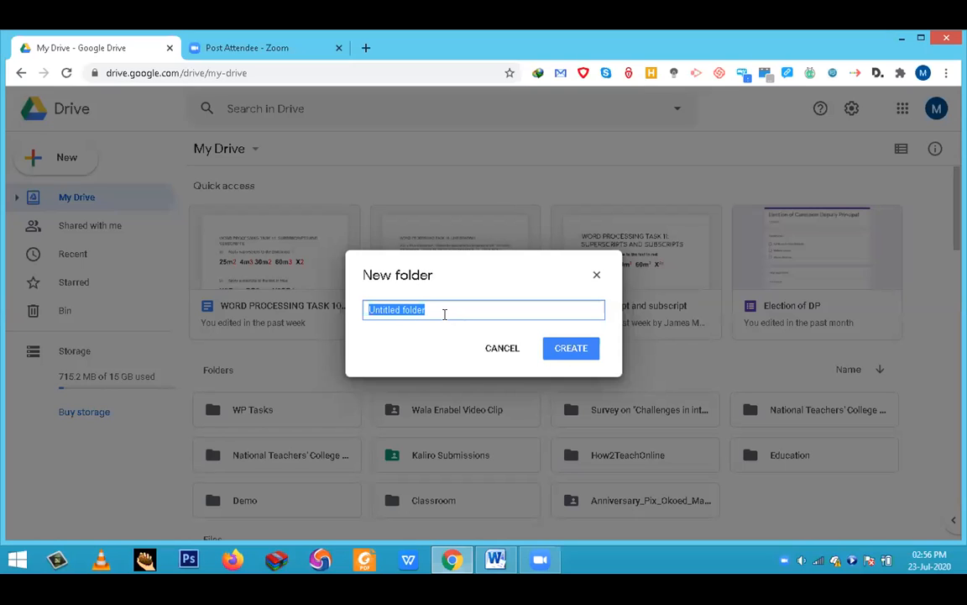
text(ICTE)
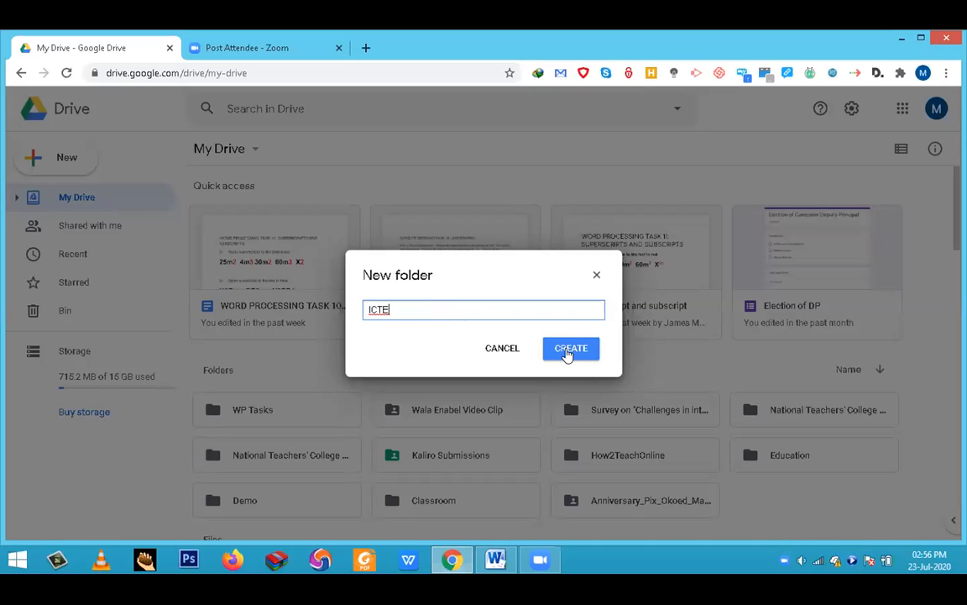
click(567, 351)
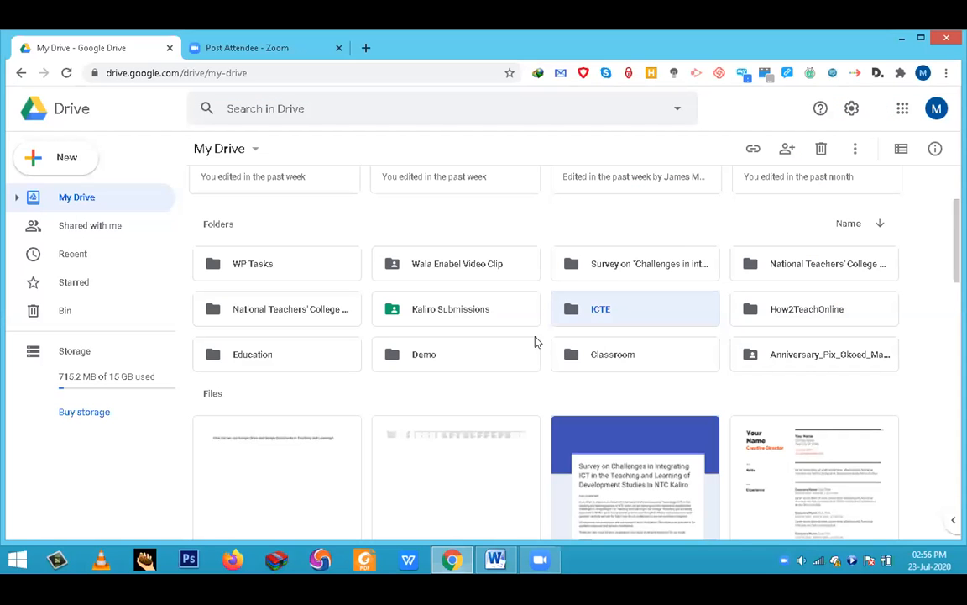
double_click(602, 315)
double_click(623, 311)
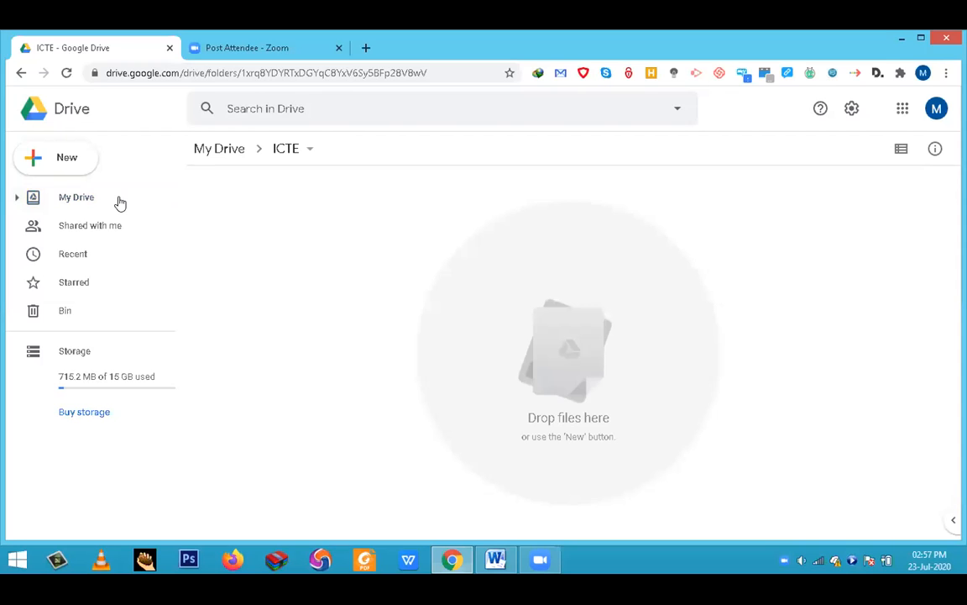
- Upload the file WORD PROCESSING TASK 8 from the computer's NTC > CoP folder into the ICTE folder
click(58, 165)
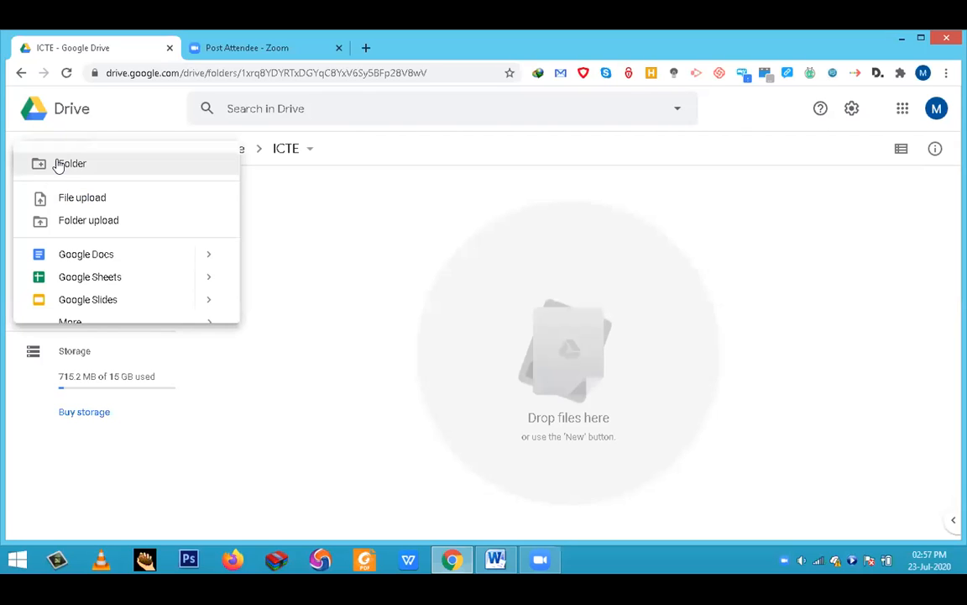
click(79, 202)
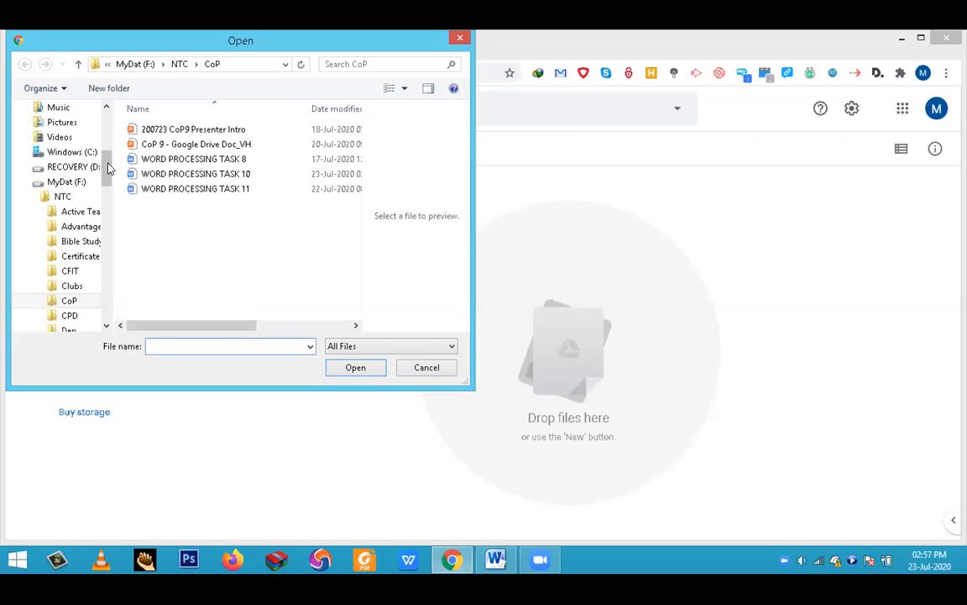
drag(106, 173, 91, 141)
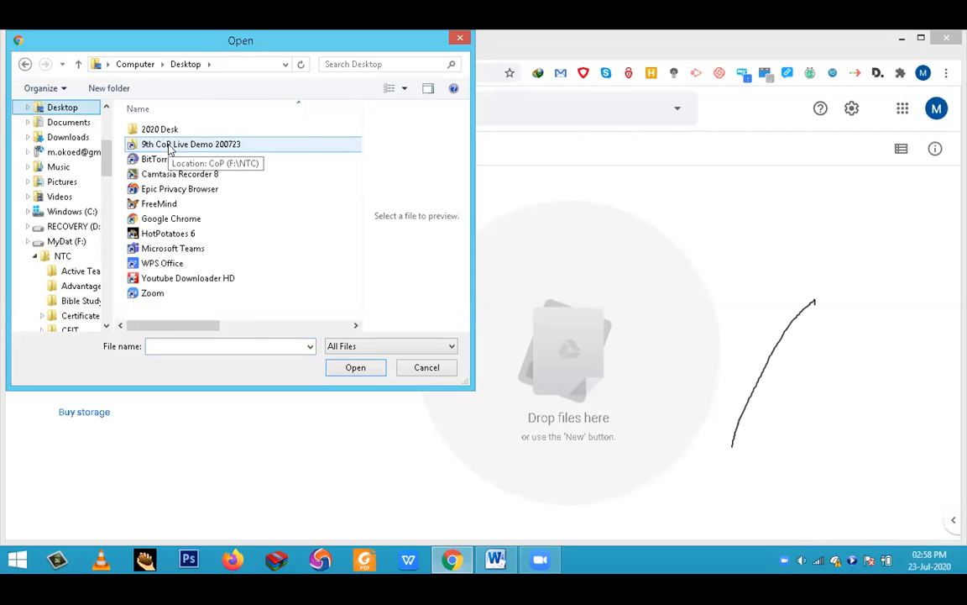
click(171, 146)
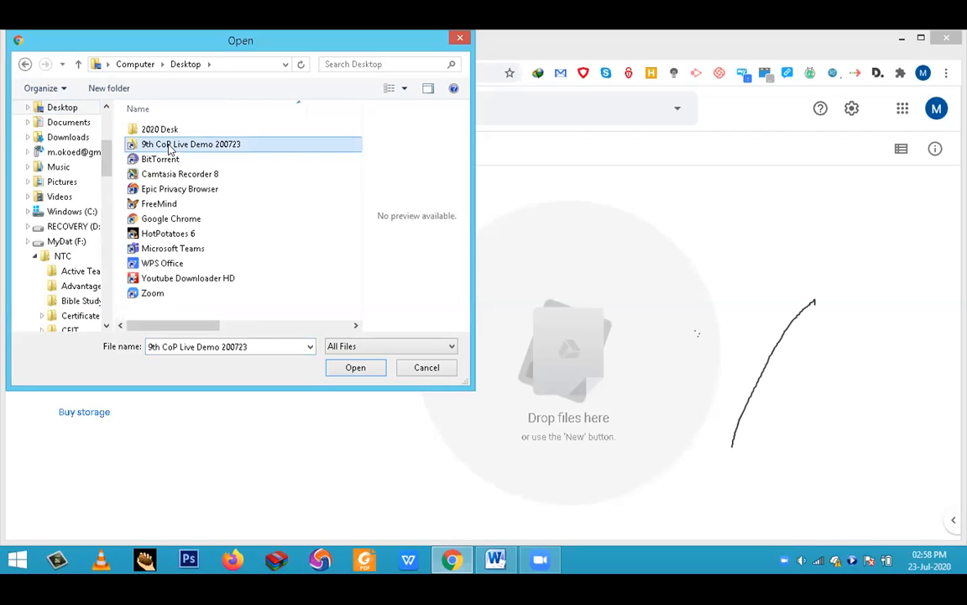
double_click(171, 146)
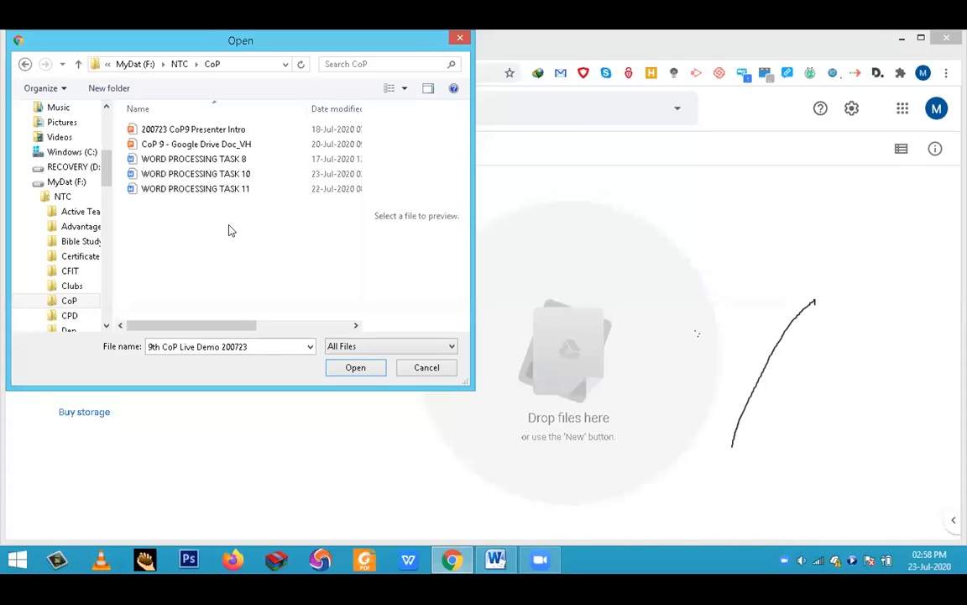
click(208, 163)
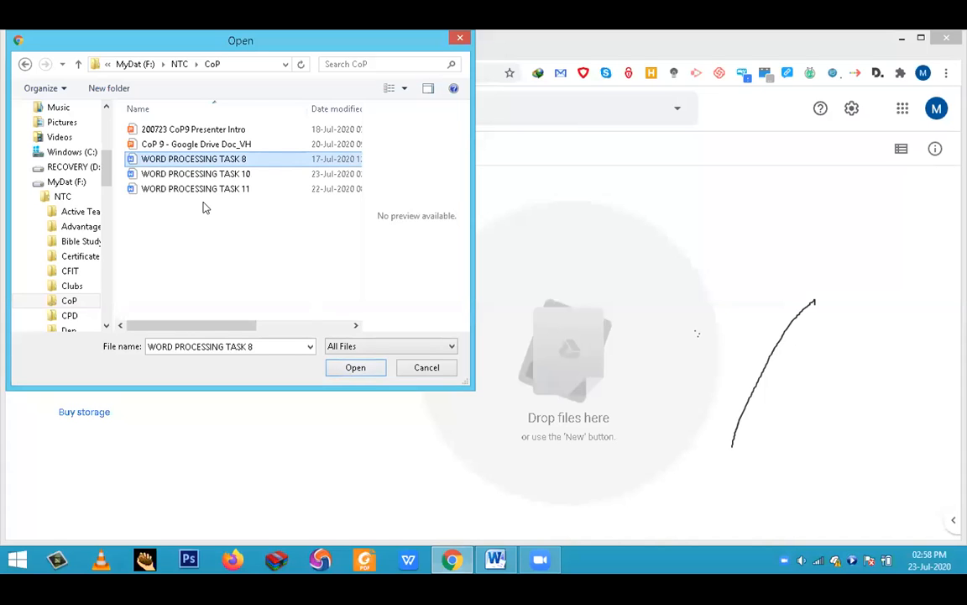
shift+click(232, 189)
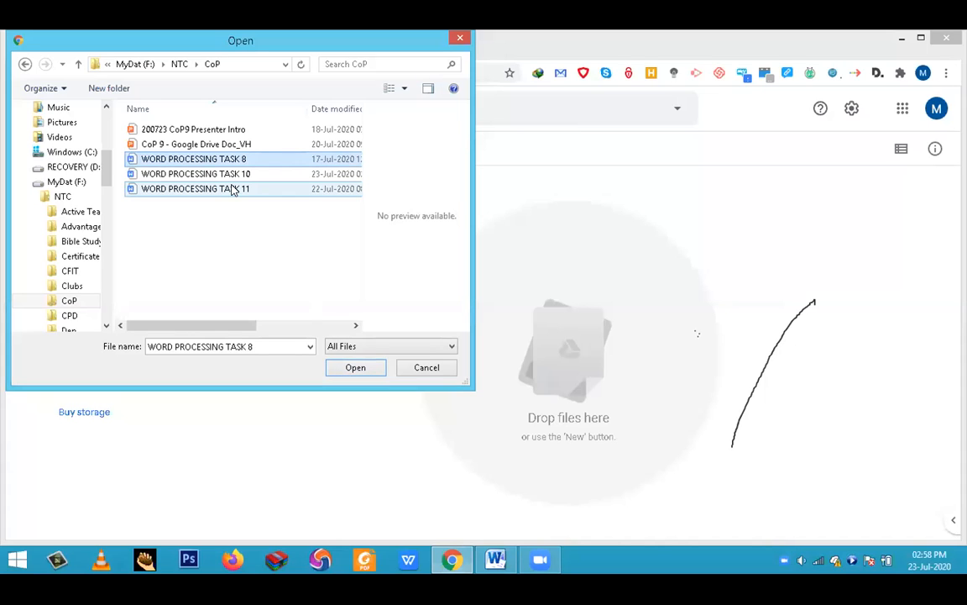
click(229, 160)
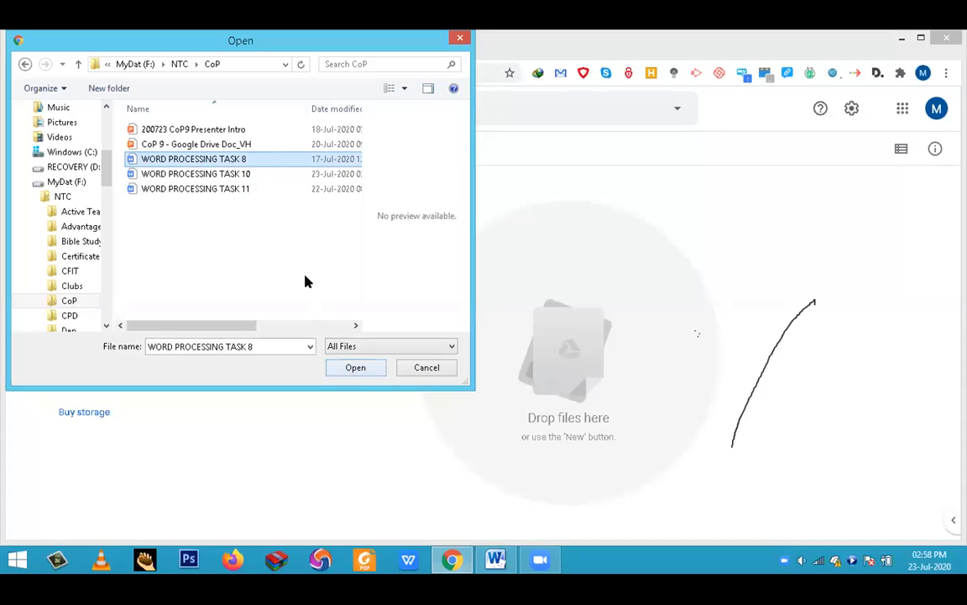
click(236, 160)
click(356, 370)
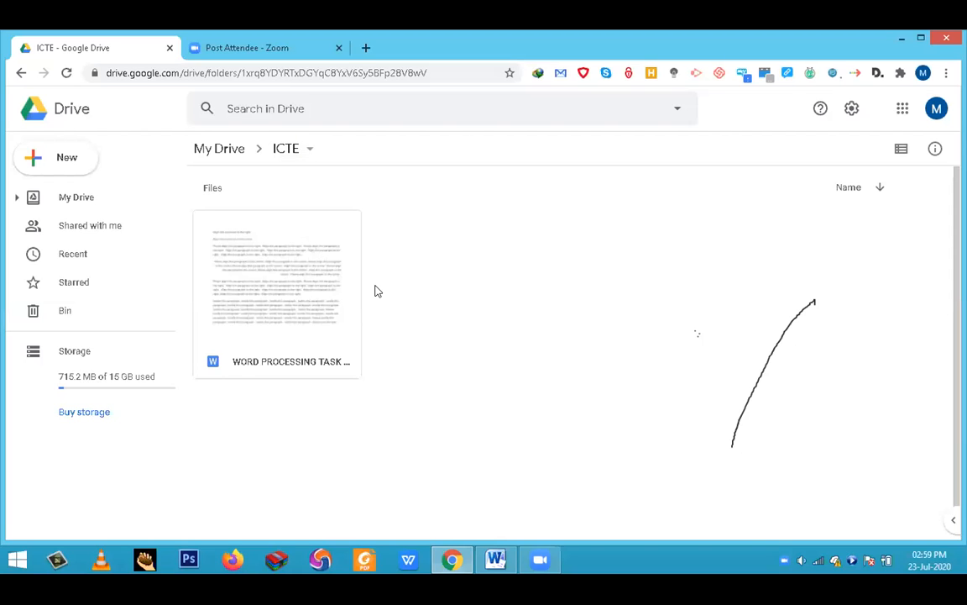
- Create a new blank Google Docs document in the ICTE folder
click(51, 160)
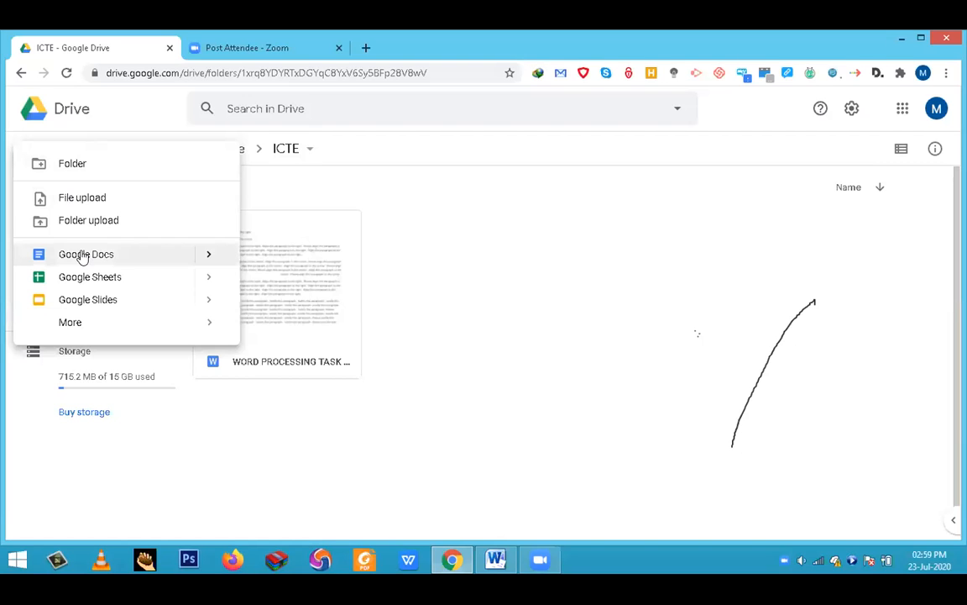
click(208, 257)
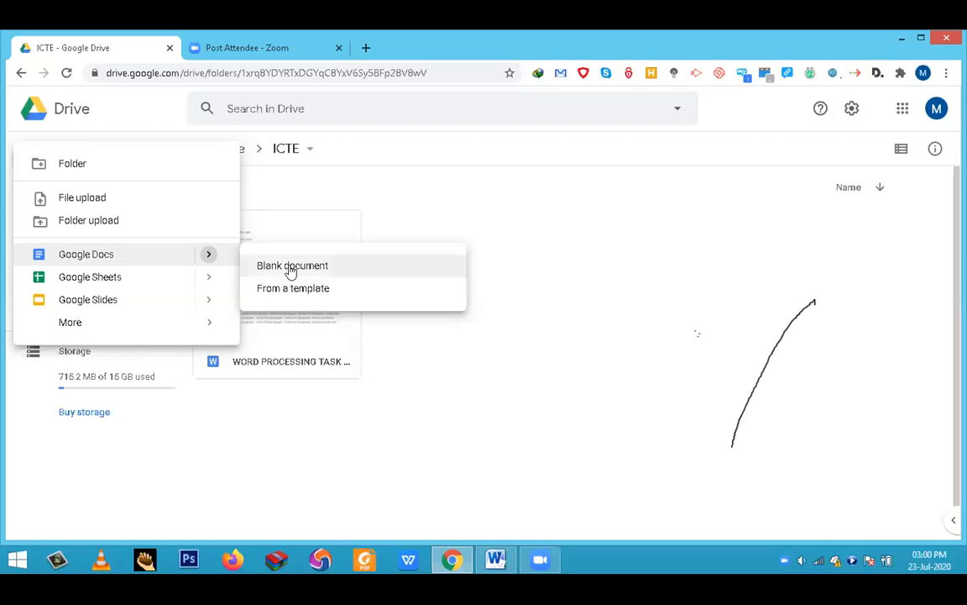
click(449, 287)
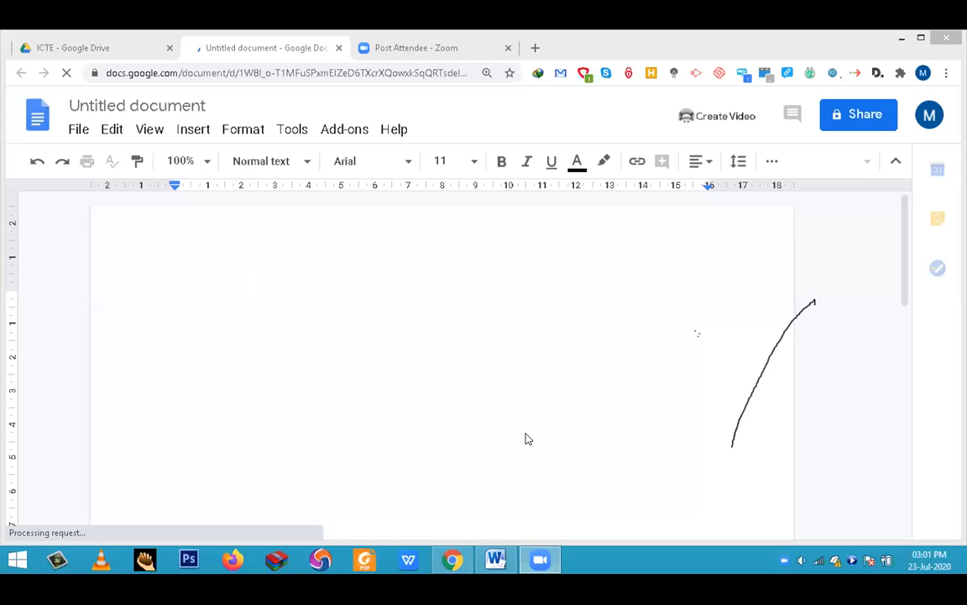
- Switch to Microsoft Word and copy the entire text of the WORD PROCESSING TASK 10 document
click(496, 559)
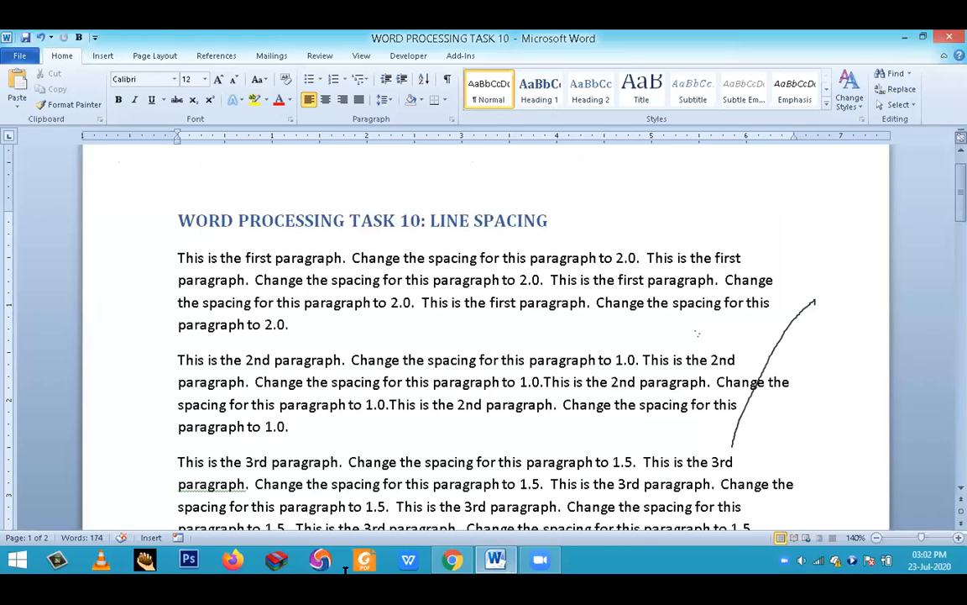
key(ctrl+a)
key(ctrl+c)
scroll(374, 382, down, 3)
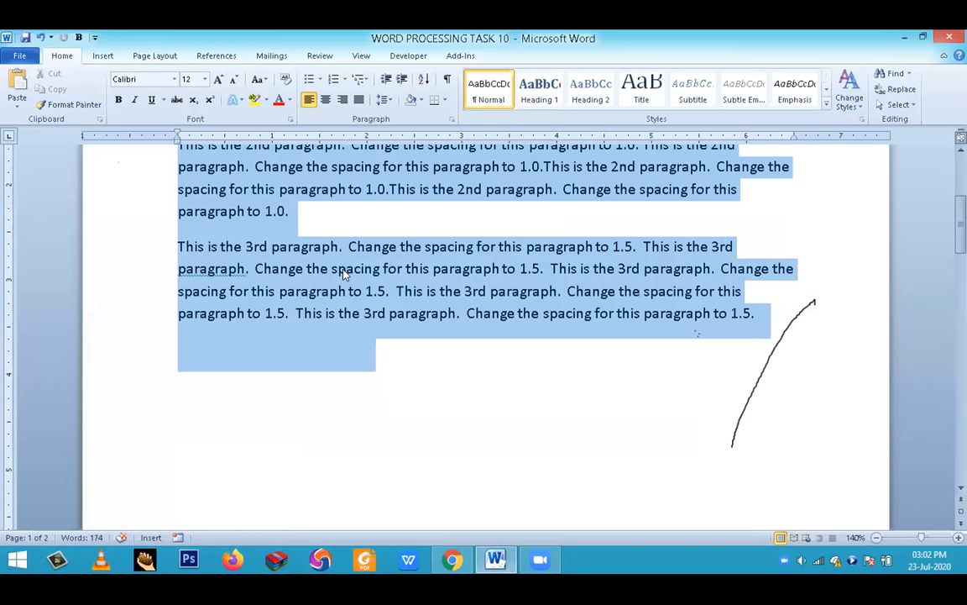
scroll(343, 274, up, 3)
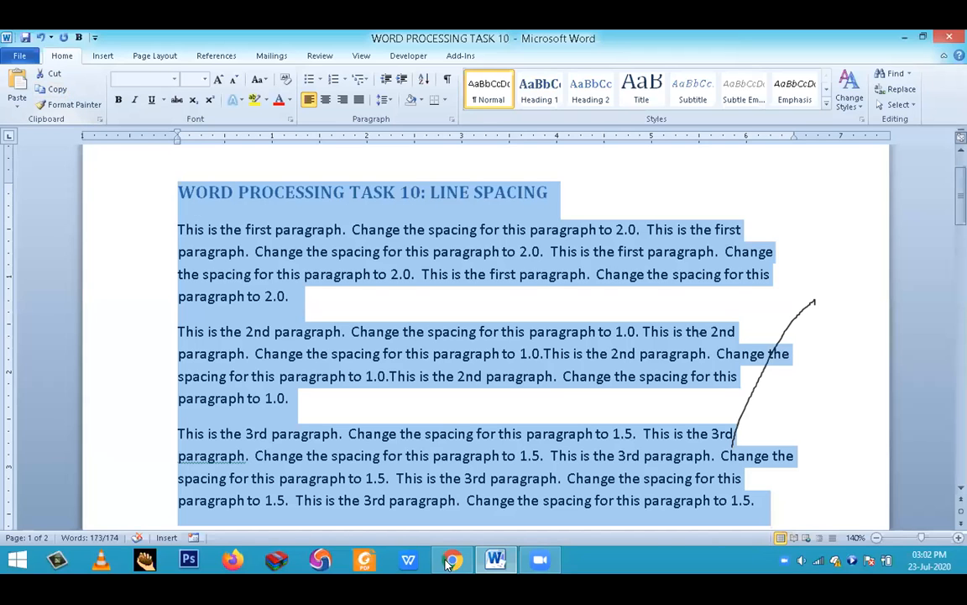
- Switch back to Chrome and paste the copied text into the untitled Google Docs document
mouse_move(447, 564)
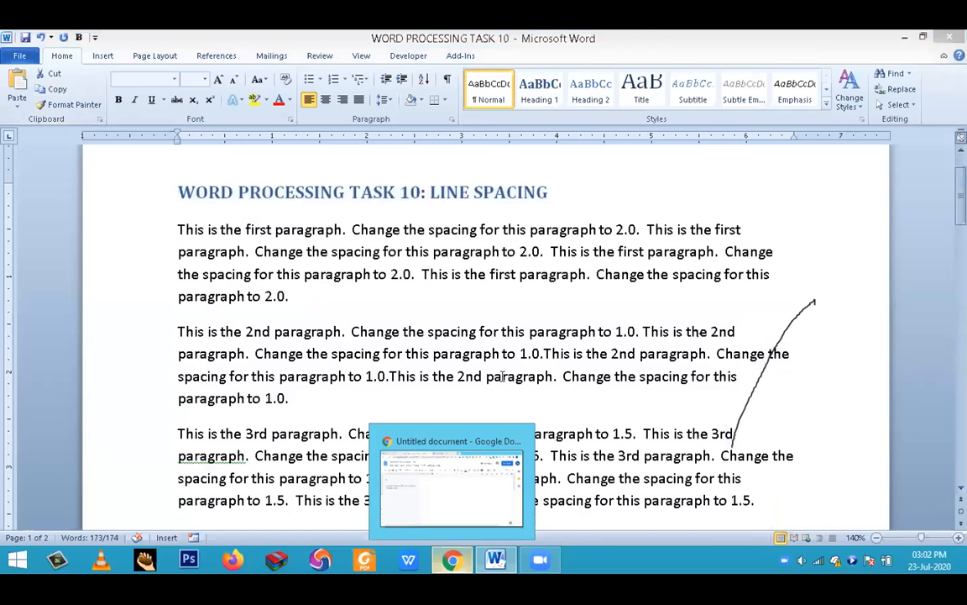
click(401, 503)
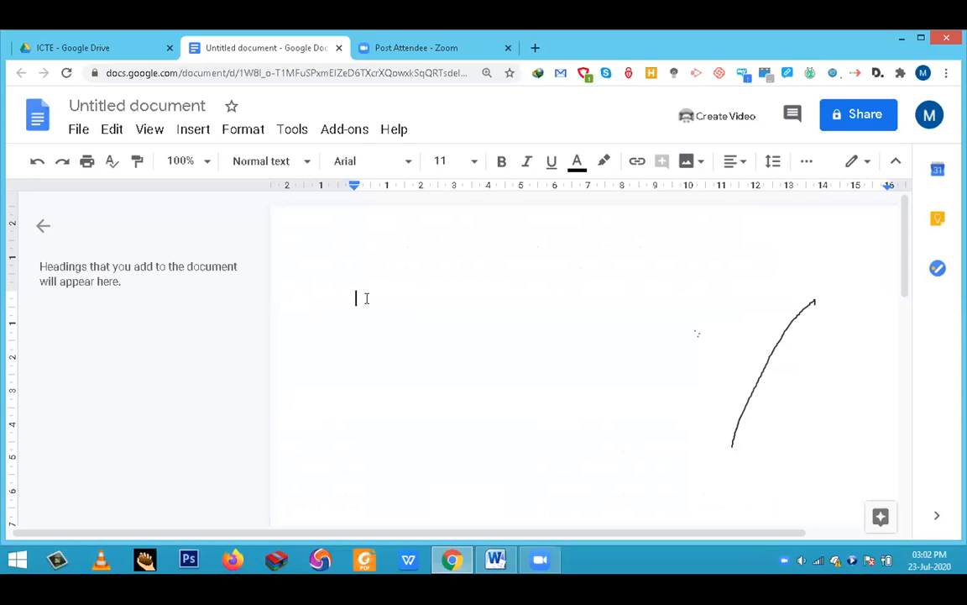
right_click(407, 312)
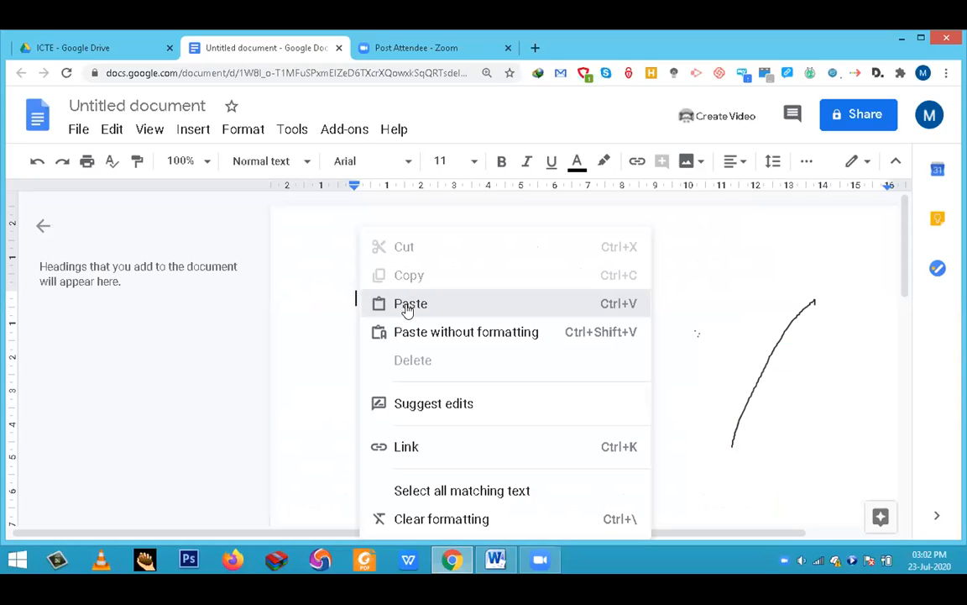
click(407, 306)
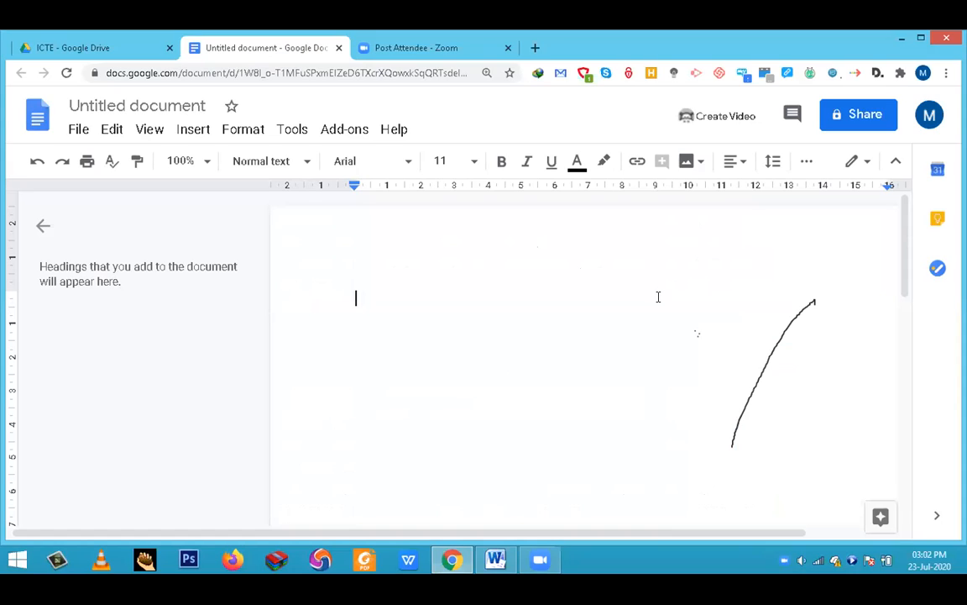
key(ctrl+v)
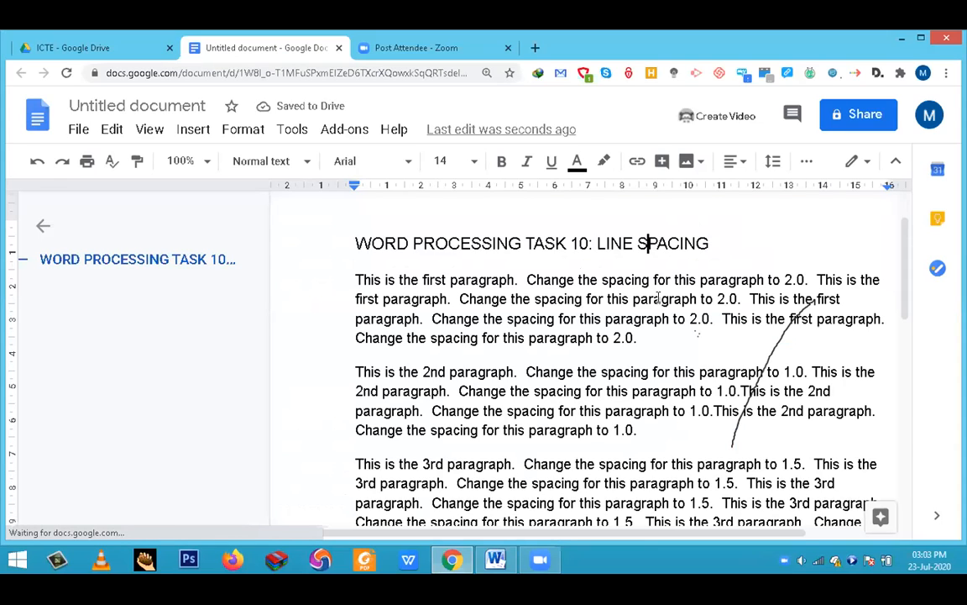
scroll(655, 298, down, 1)
scroll(643, 298, up, 3)
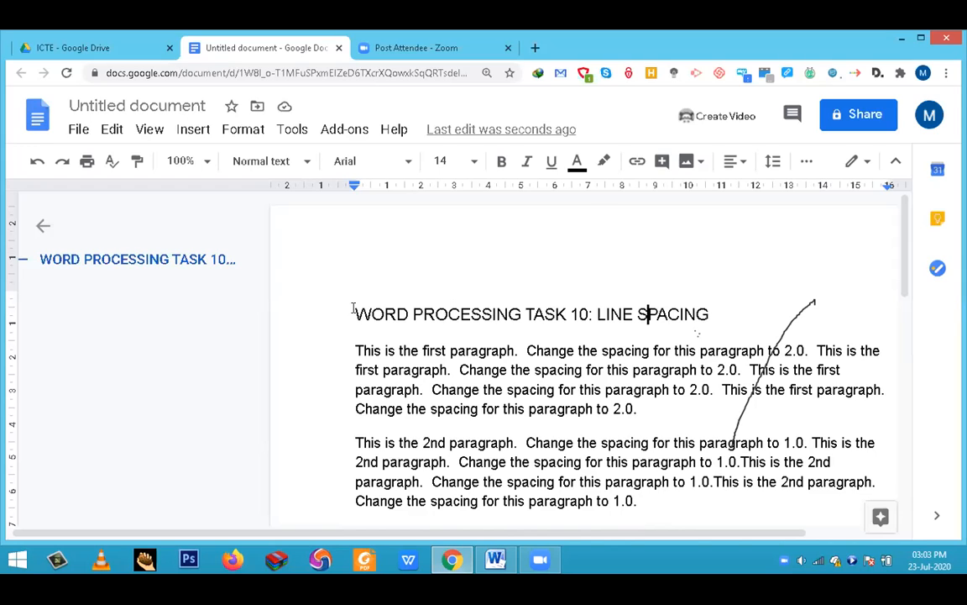
- Format the heading WORD PROCESSING TASK 10: LINE SPACING as bold, size 24, in the Comfortaa font
drag(356, 314, 716, 316)
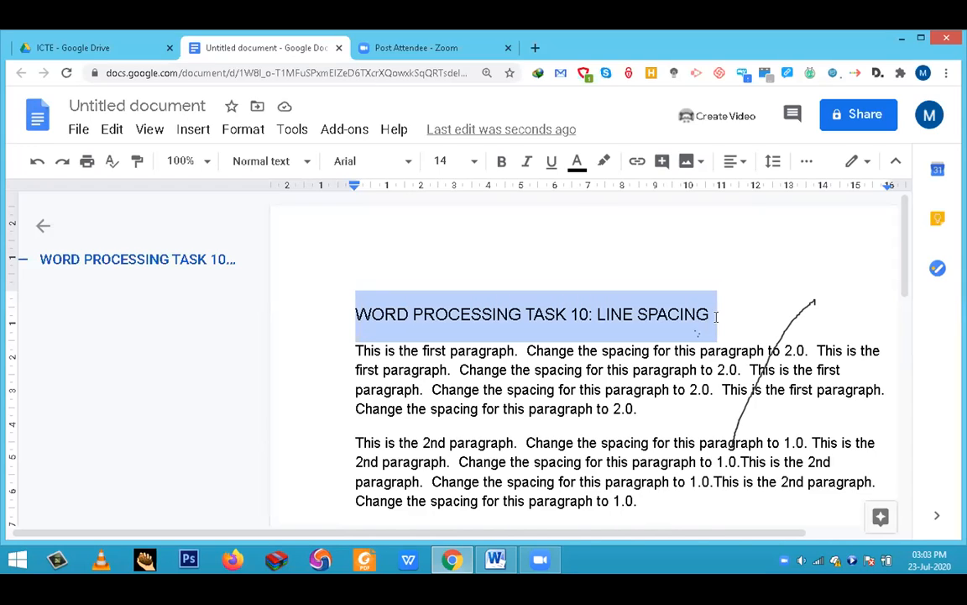
click(501, 163)
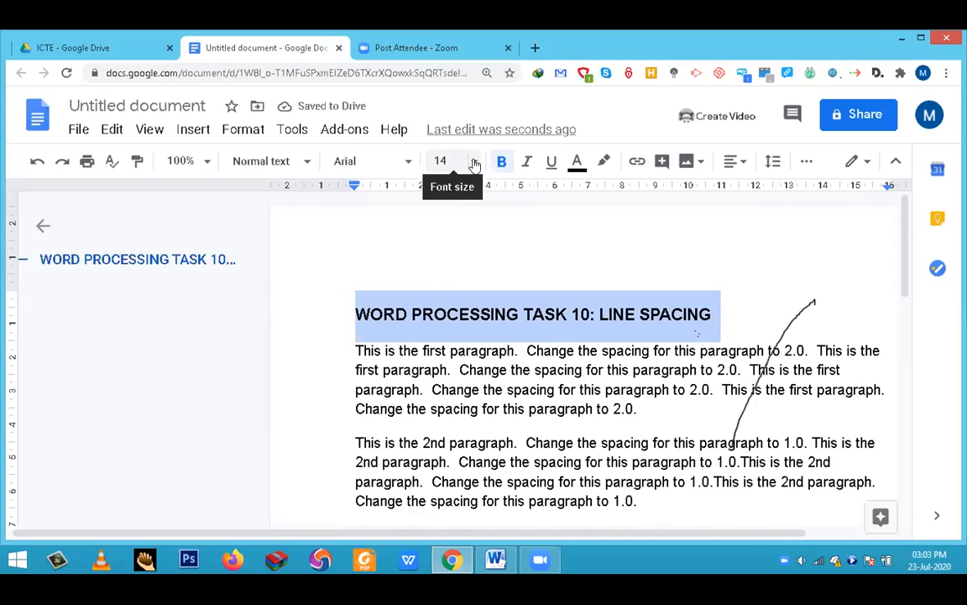
click(474, 163)
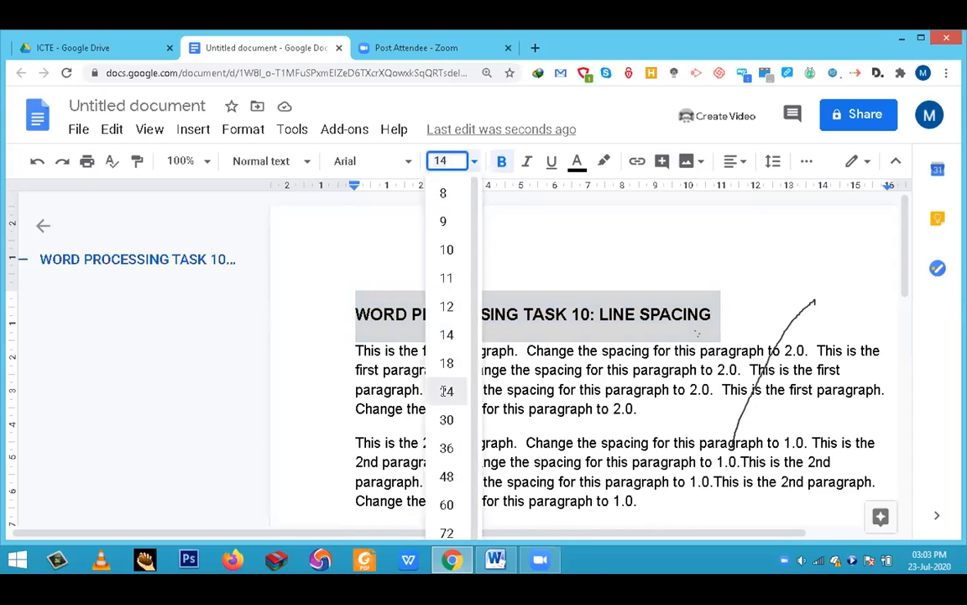
click(446, 391)
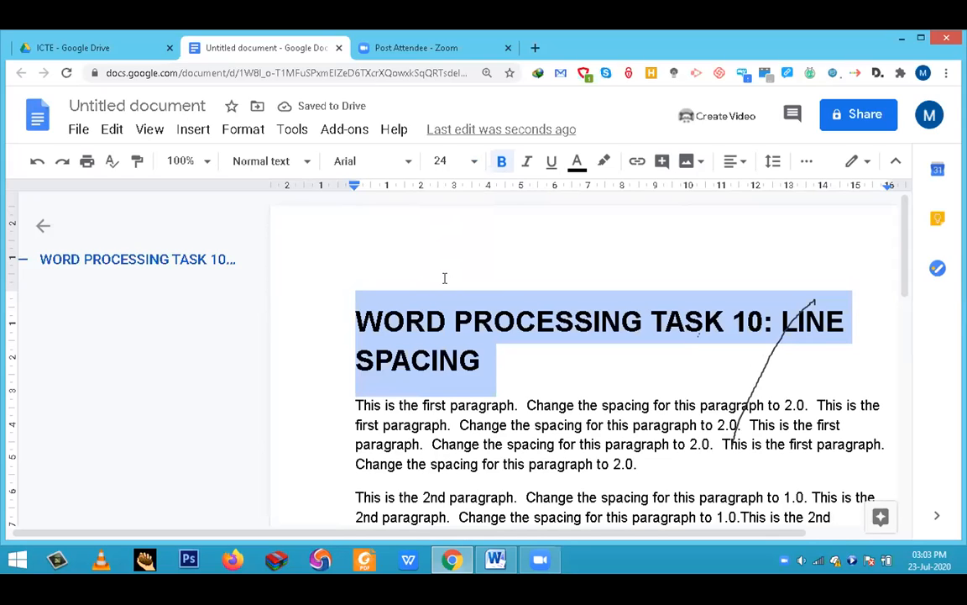
click(411, 164)
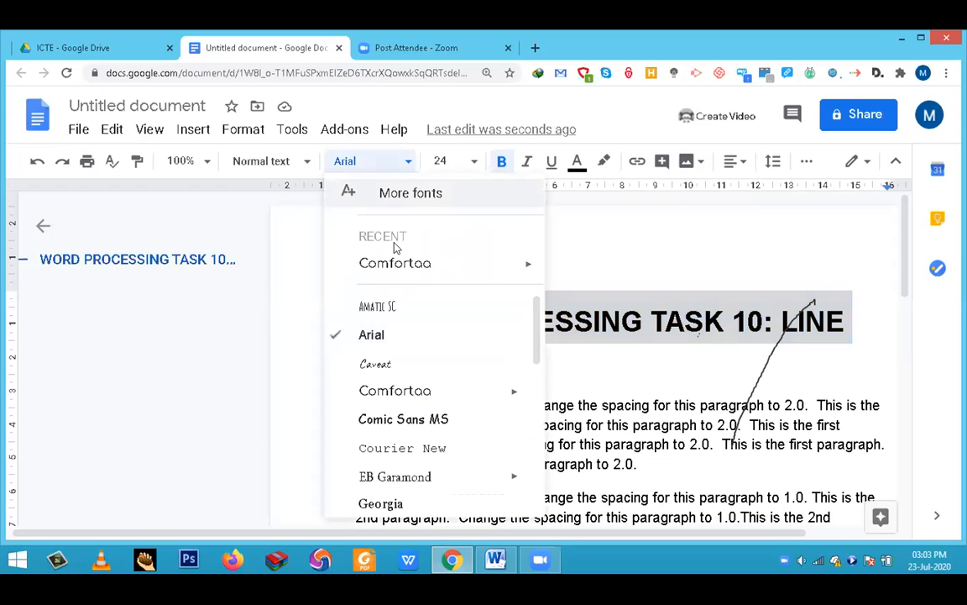
click(405, 392)
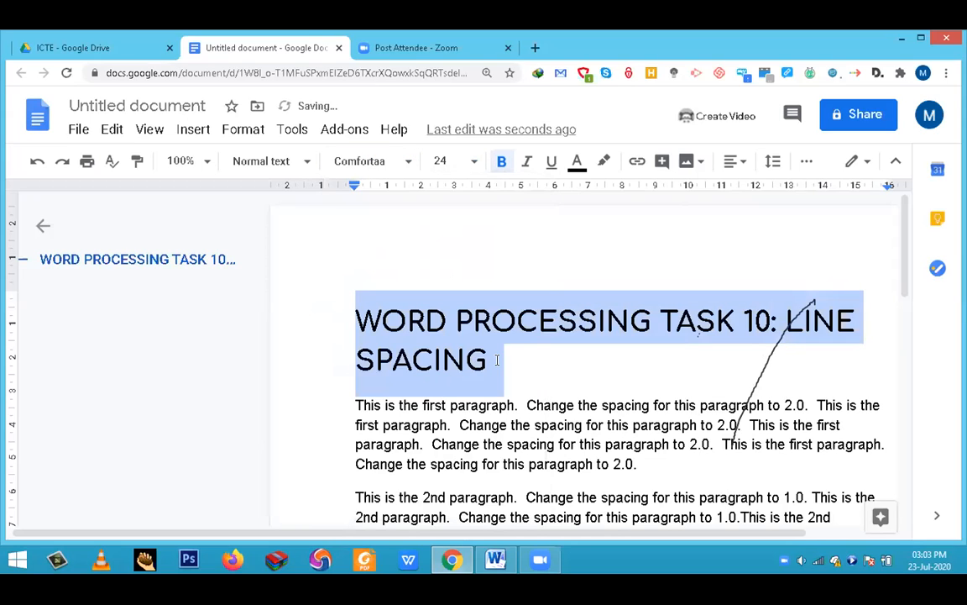
click(538, 345)
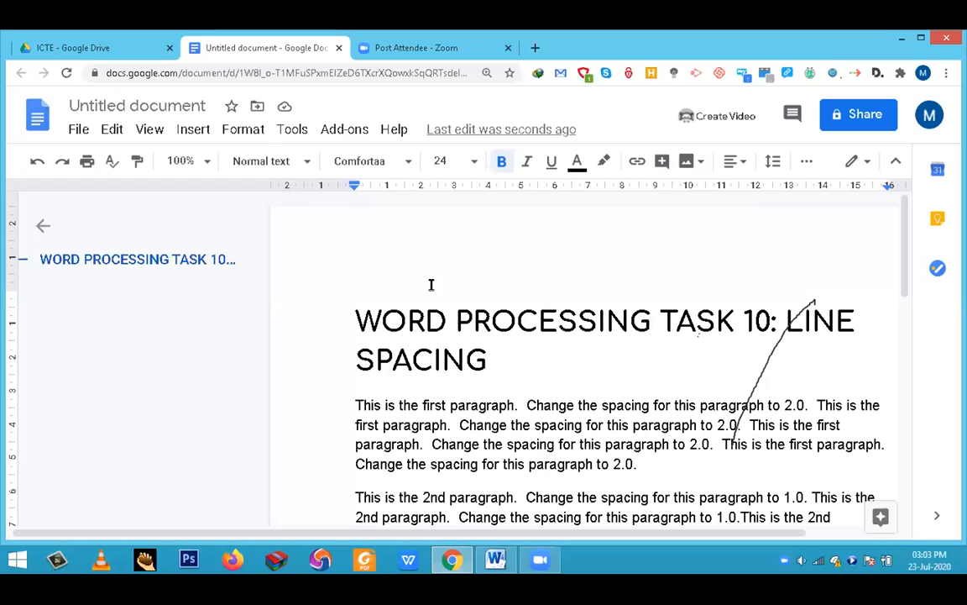
- Rename the untitled document as LINE SPACING
click(114, 104)
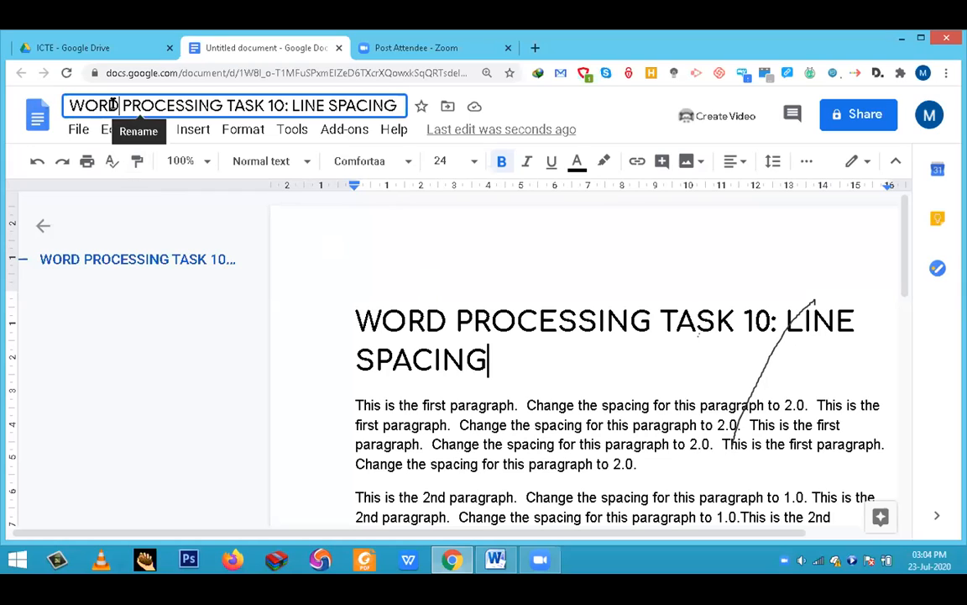
click(113, 104)
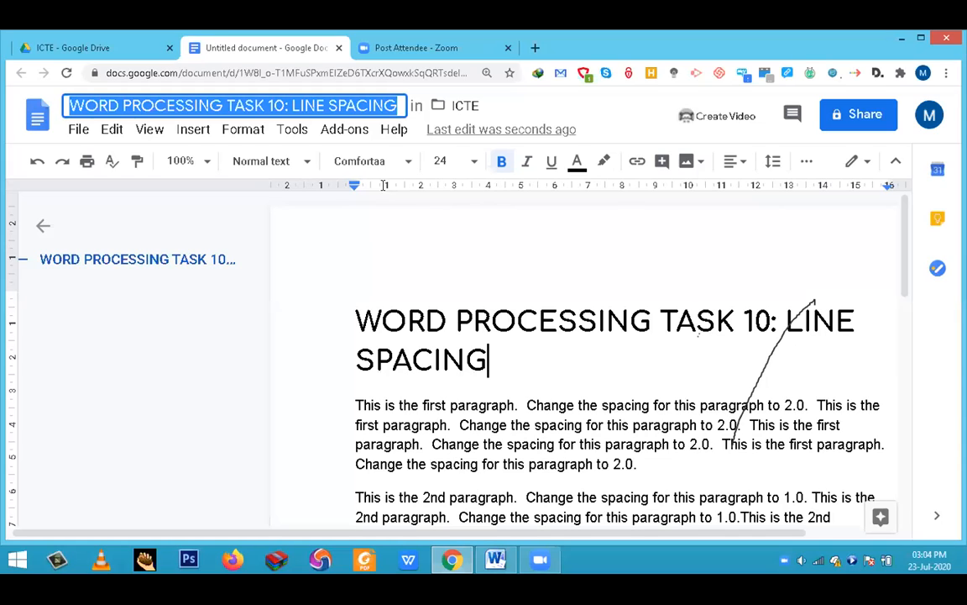
click(291, 105)
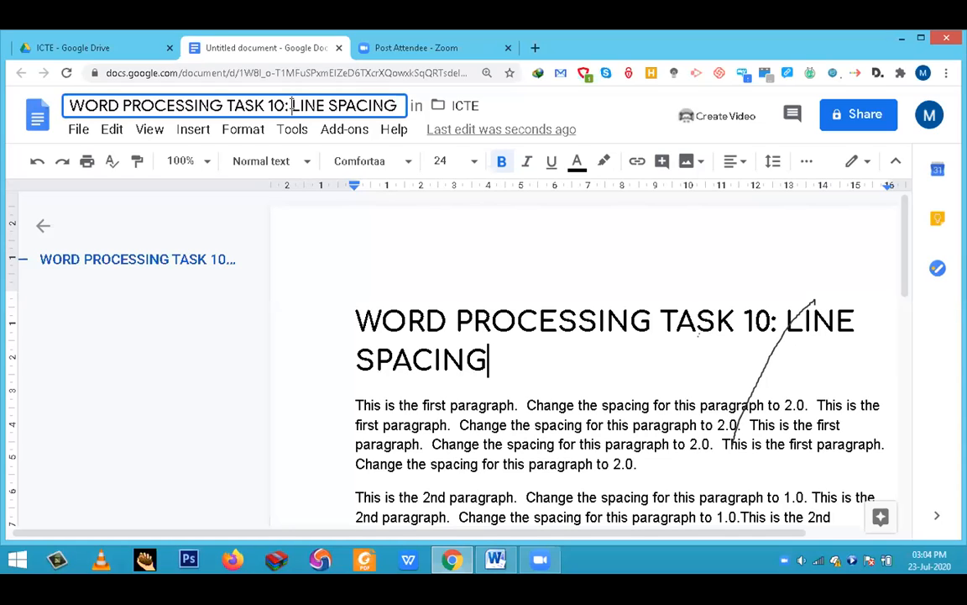
key(BackSpace)
key(BackSpace)
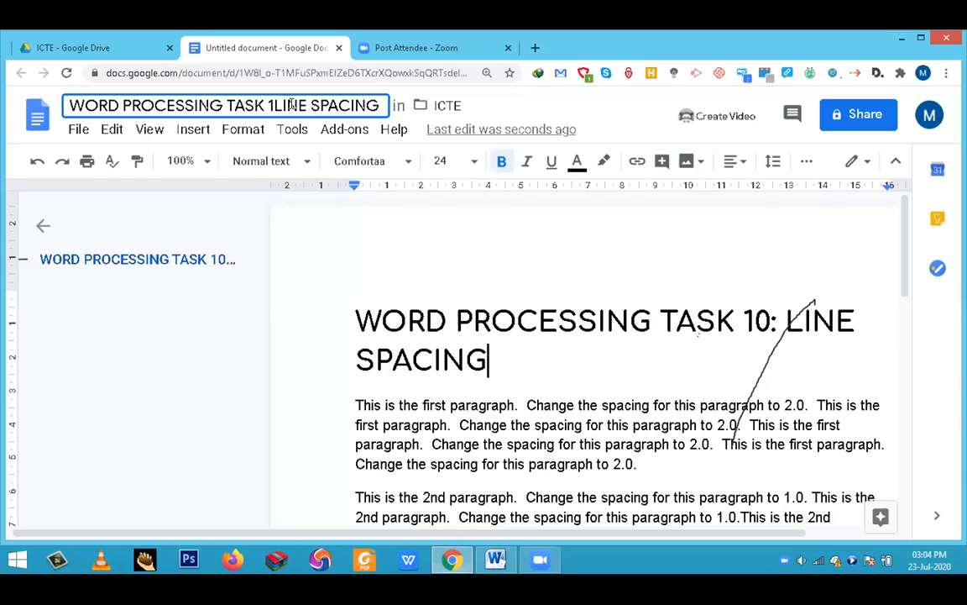
key(BackSpace)
key(BackSpace)
key(BackSpace)
key(BackSpace)
key(BackSpace)
key(BackSpace)
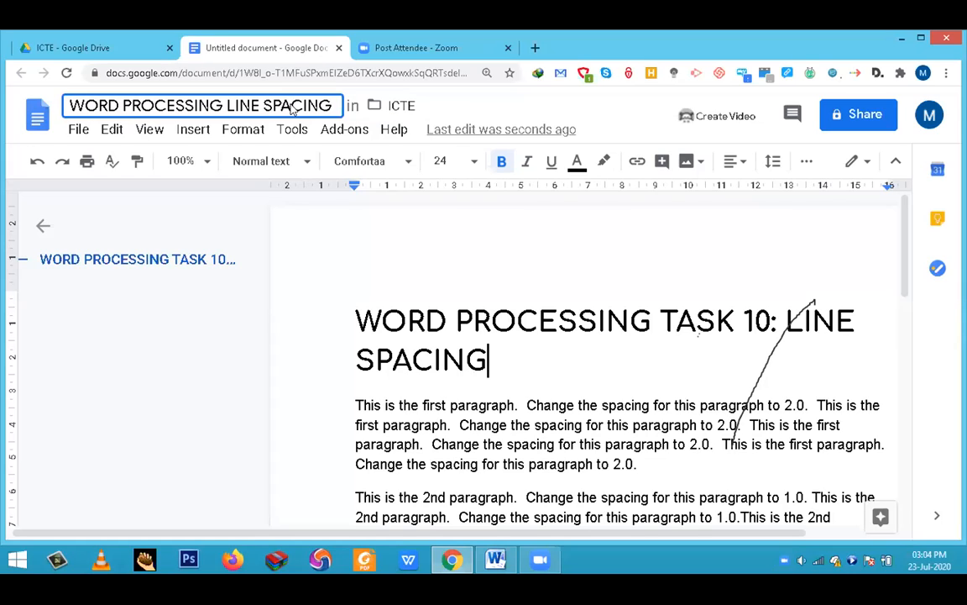
key(BackSpace)
key(BackSpace)
key(BackSpace)
key(BackSpace)
key(BackSpace)
key(BackSpace)
key(BackSpace)
key(BackSpace)
key(BackSpace)
key(BackSpace)
key(BackSpace)
key(BackSpace)
key(BackSpace)
key(BackSpace)
key(BackSpace)
key(BackSpace)
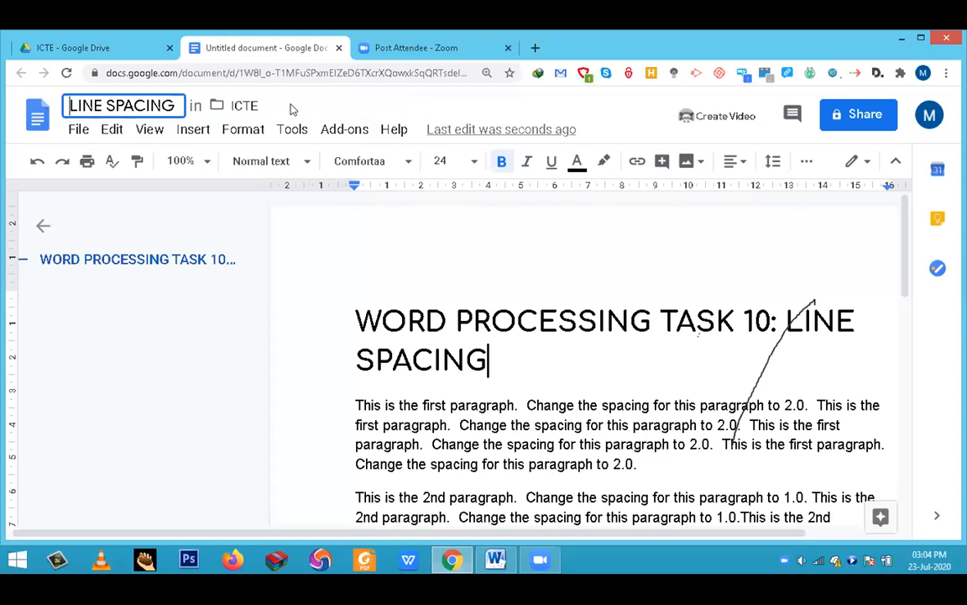
click(550, 308)
scroll(550, 309, down, 5)
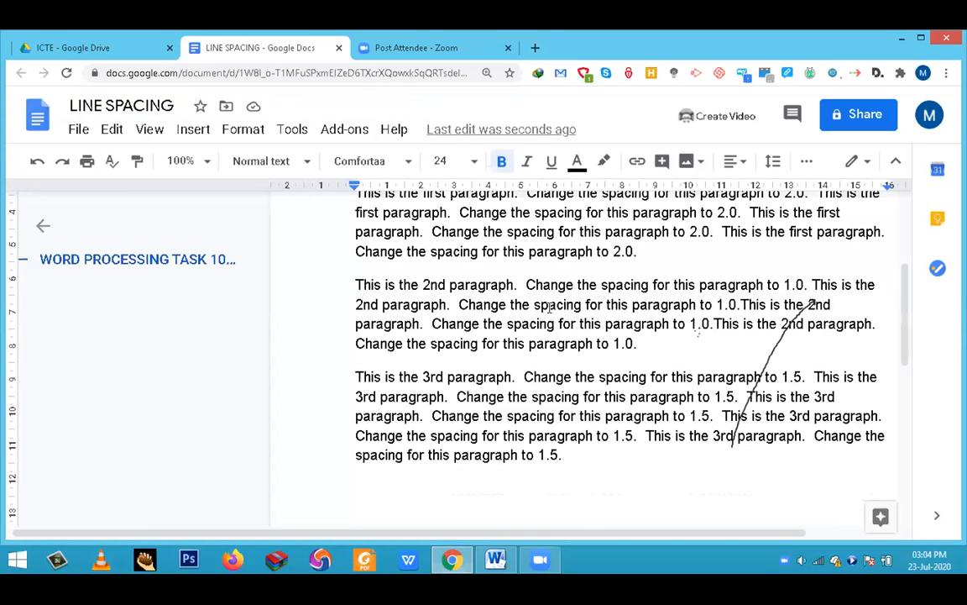
scroll(550, 308, up, 3)
scroll(550, 309, down, 2)
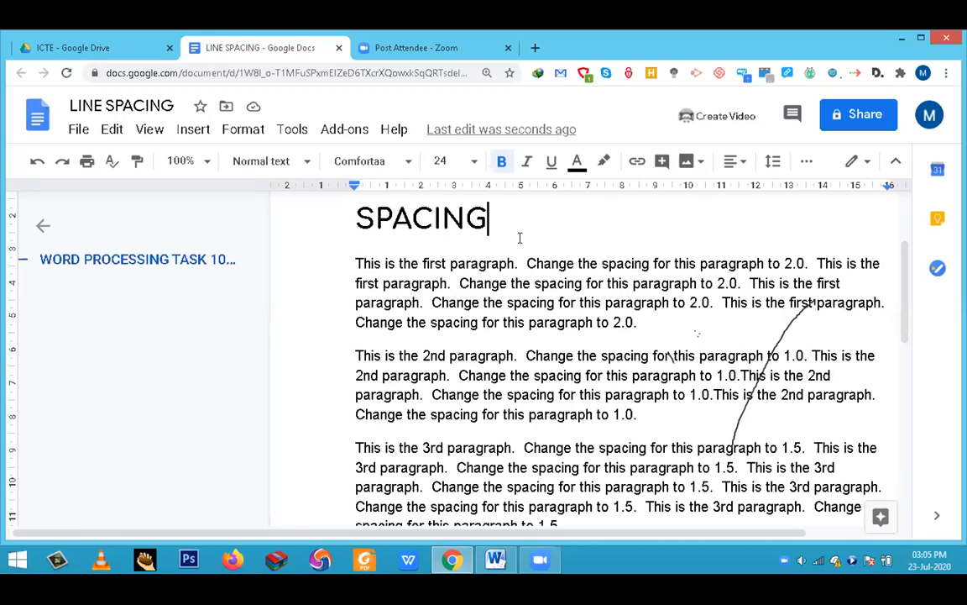
- Download the LINE SPACING document to the computer and open the downloaded copy in Microsoft Word
click(78, 131)
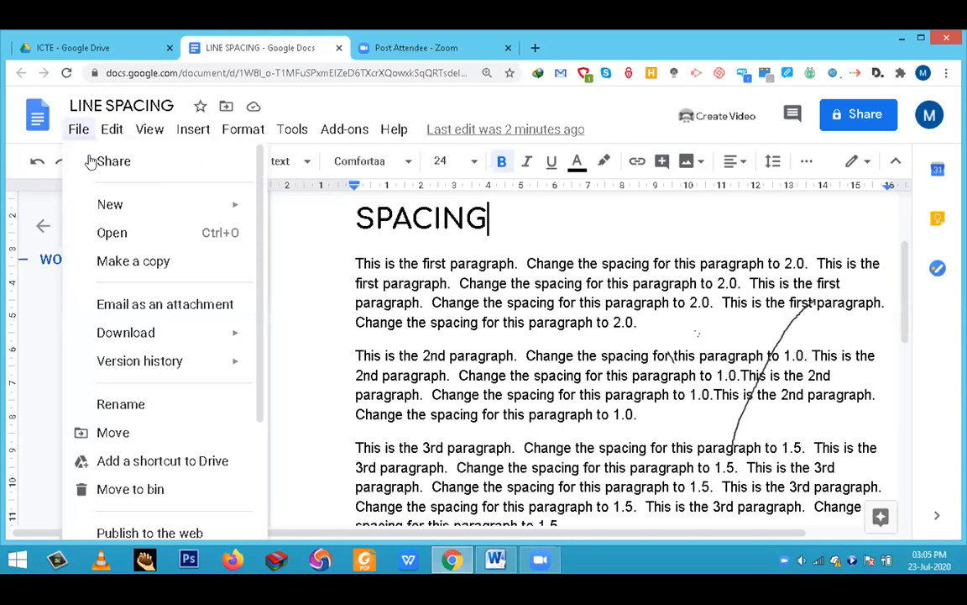
key(ctrl+o)
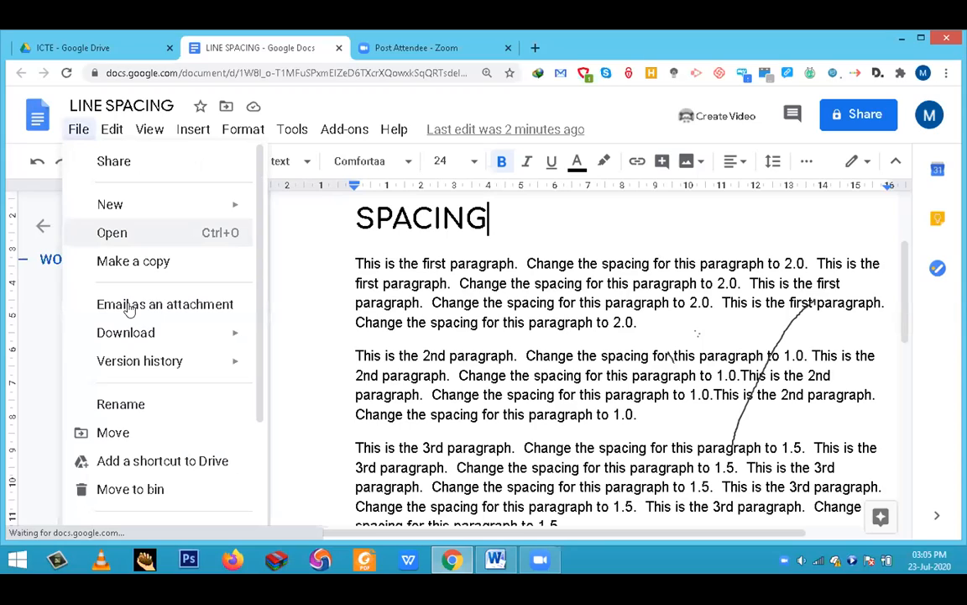
mouse_move(134, 338)
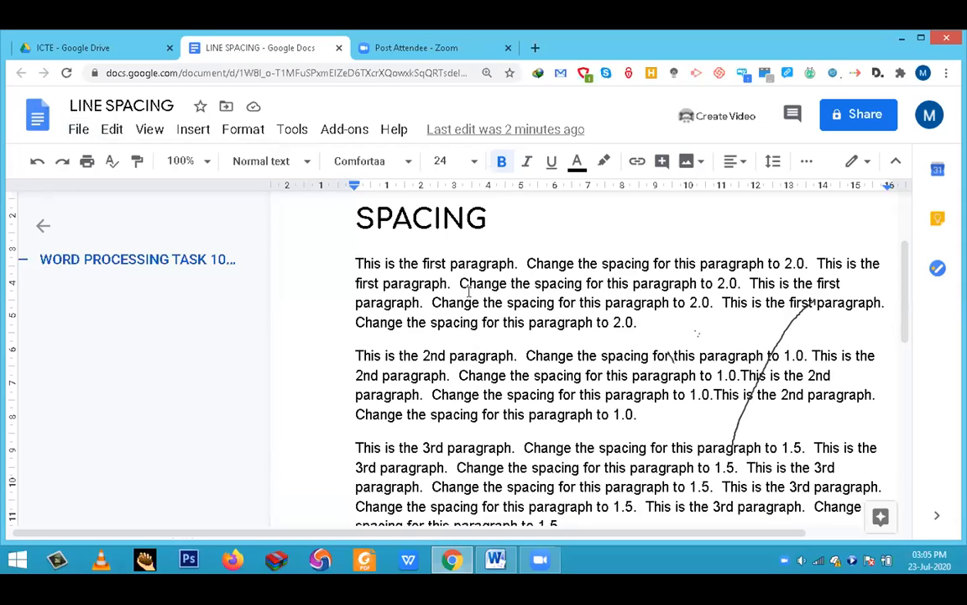
click(517, 250)
key(alt+Tab)
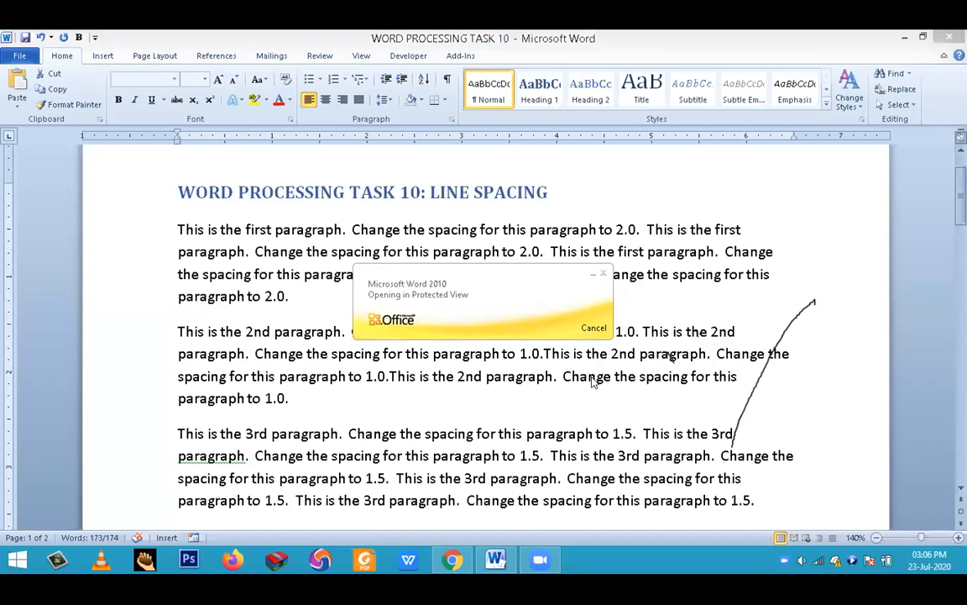
key(ctrl+a)
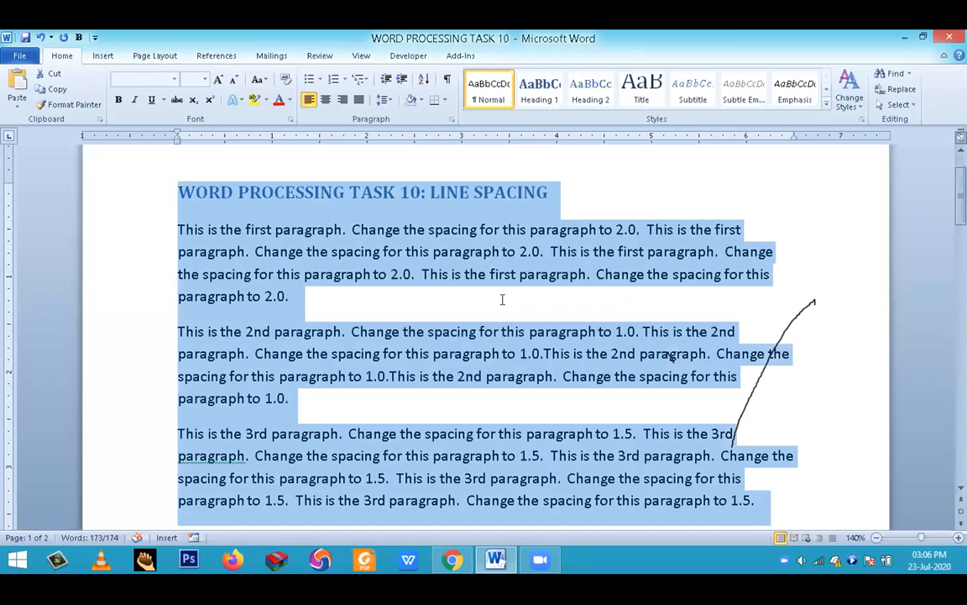
click(545, 376)
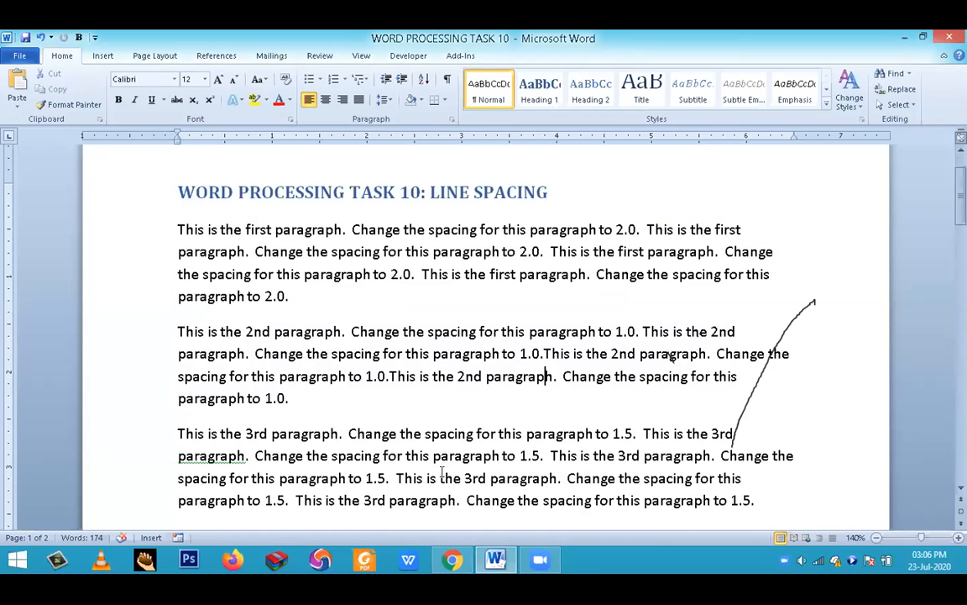
- Switch back to the LINE SPACING document in Chrome and download it as a PDF document (.pdf)
key(alt+Tab)
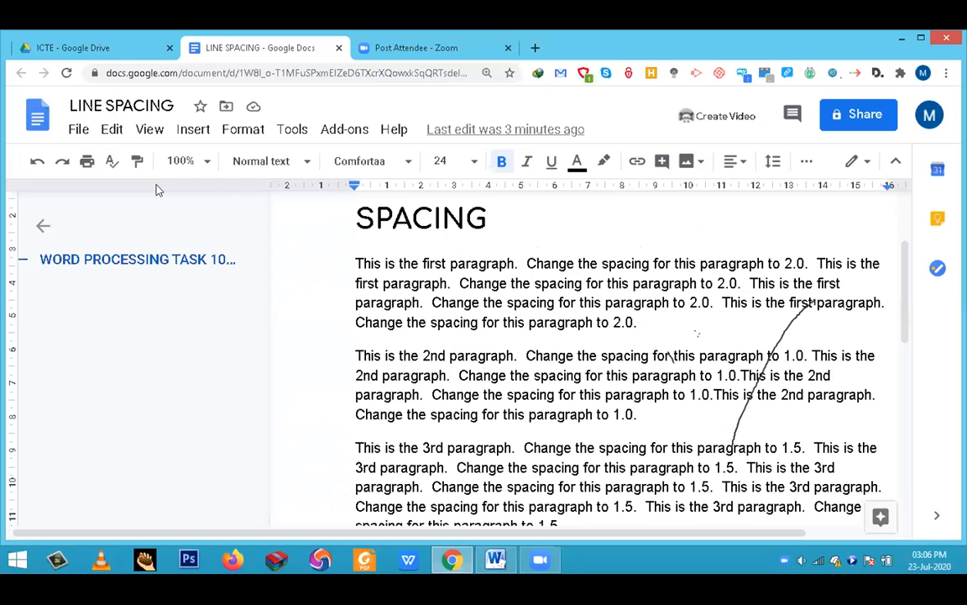
click(76, 133)
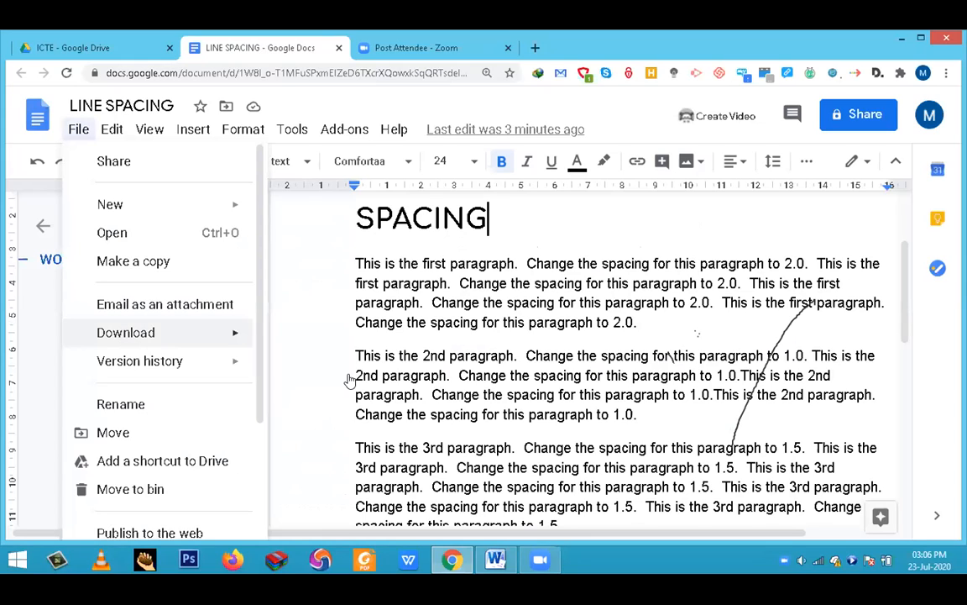
mouse_move(216, 332)
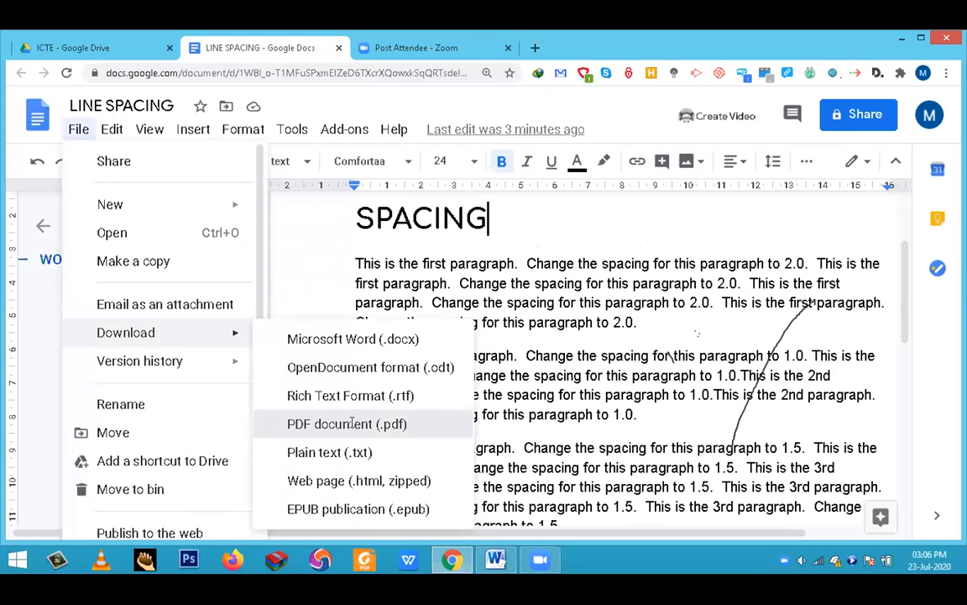
click(352, 423)
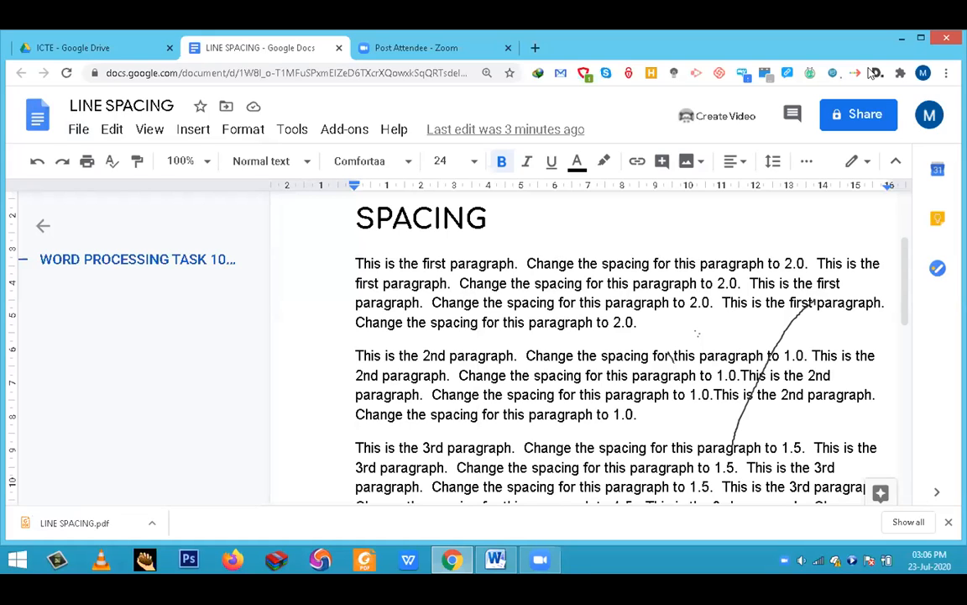
- Minimize the browser, open the computer's Downloads folder in File Explorer and select the LINE SPACING Word document
click(901, 39)
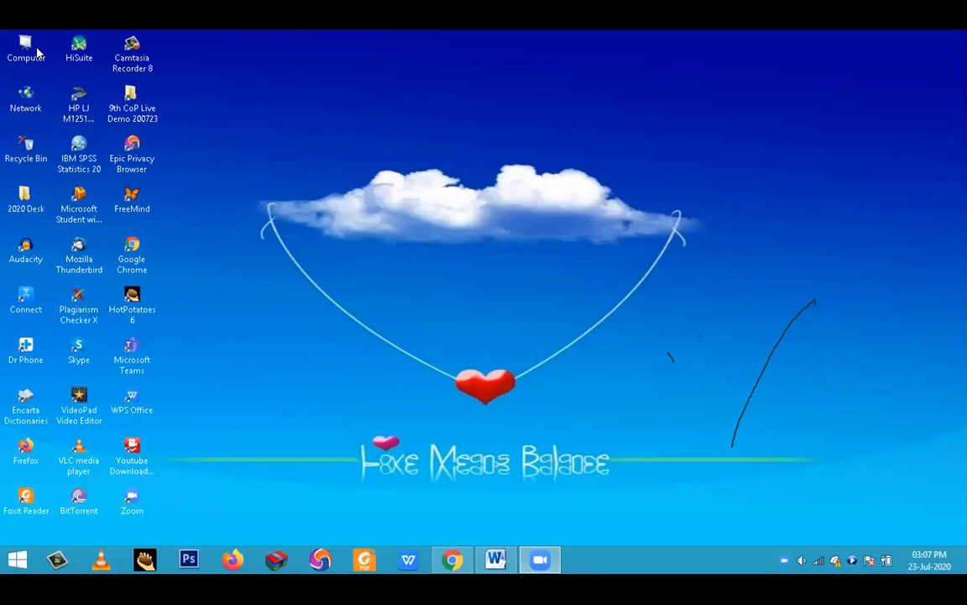
click(37, 53)
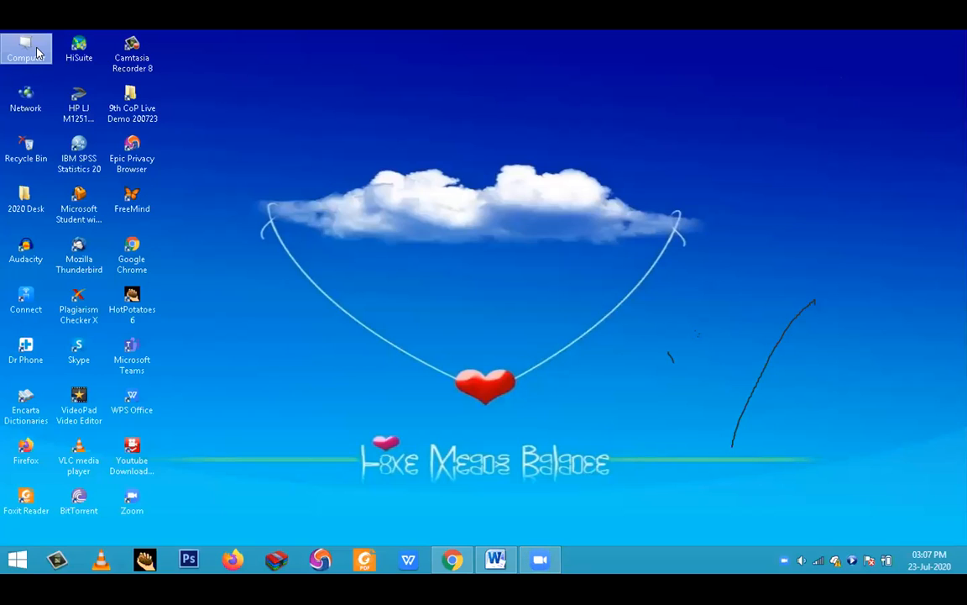
double_click(37, 53)
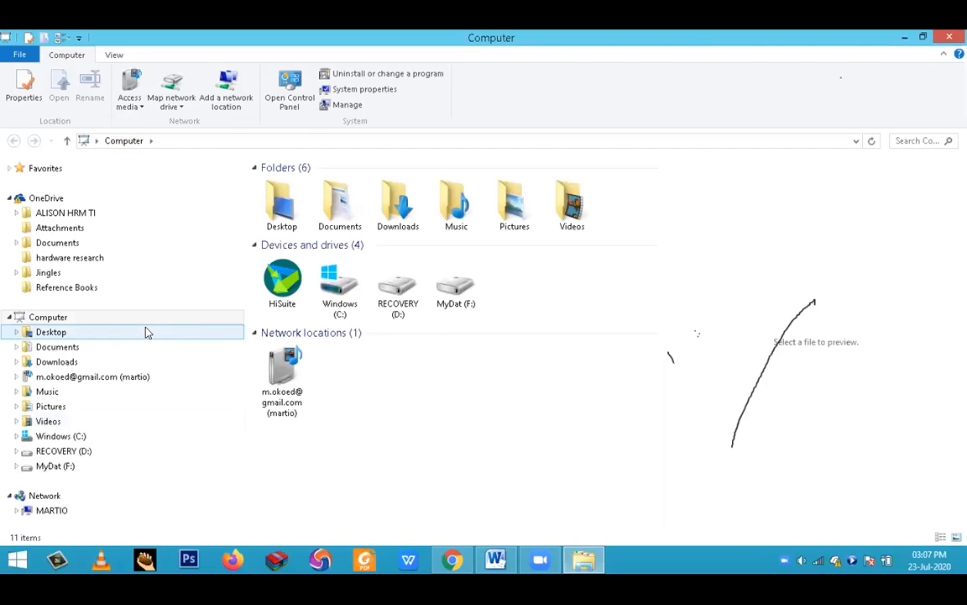
click(404, 206)
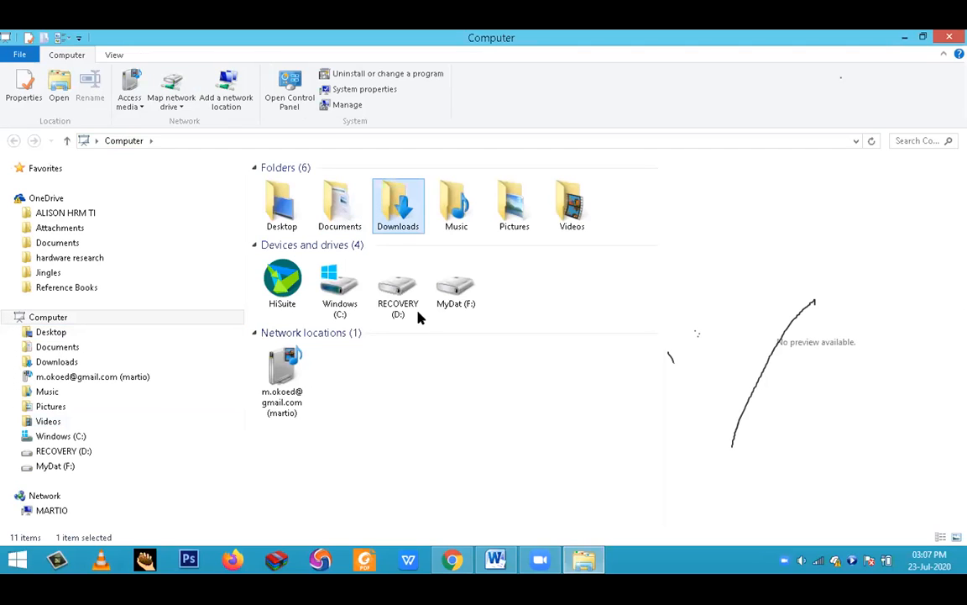
key(Return)
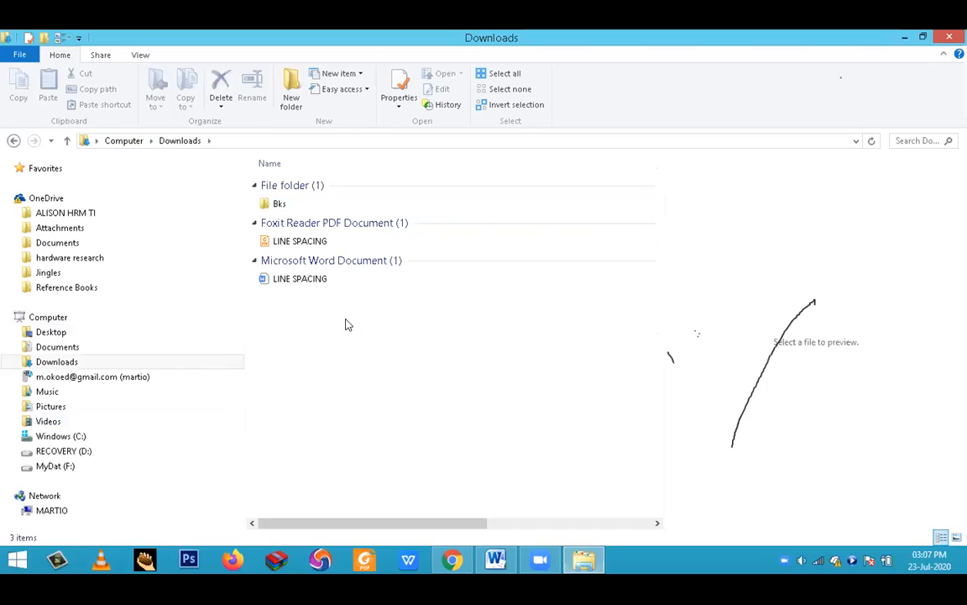
click(311, 279)
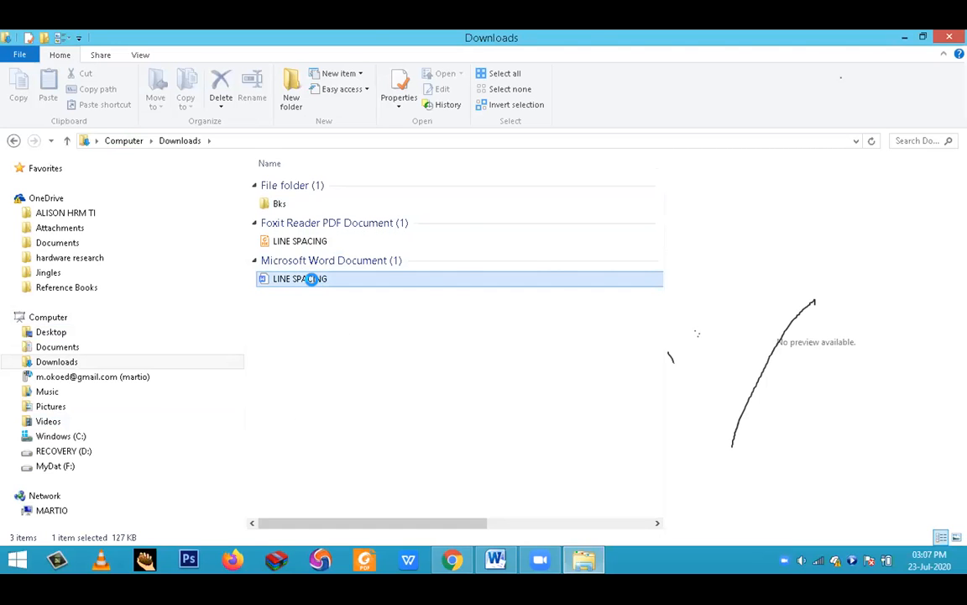
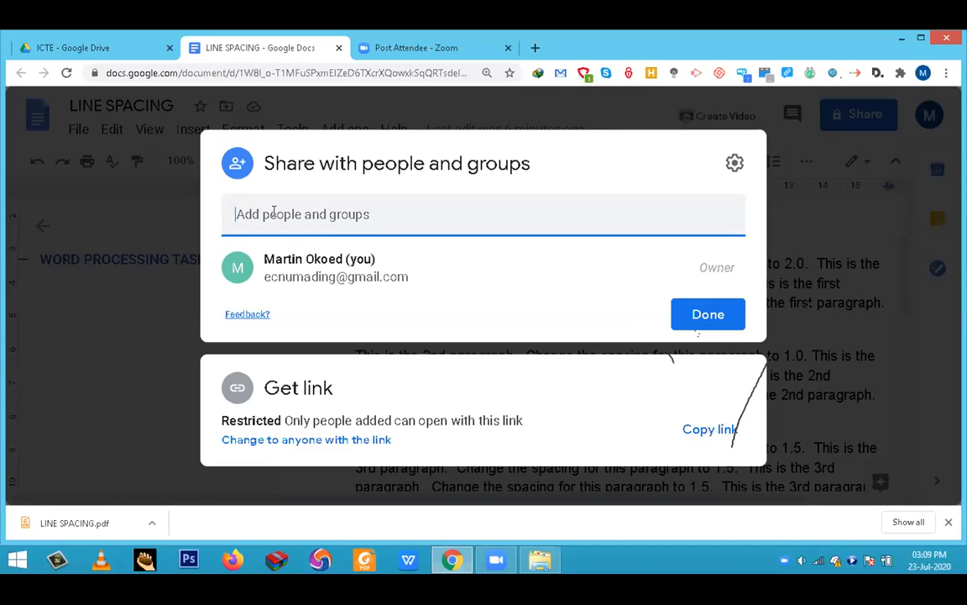
- Add a contact's e-mail address and the online CPD group's address as recipients for sharing the LINE SPACING document
key(ctrl+v)
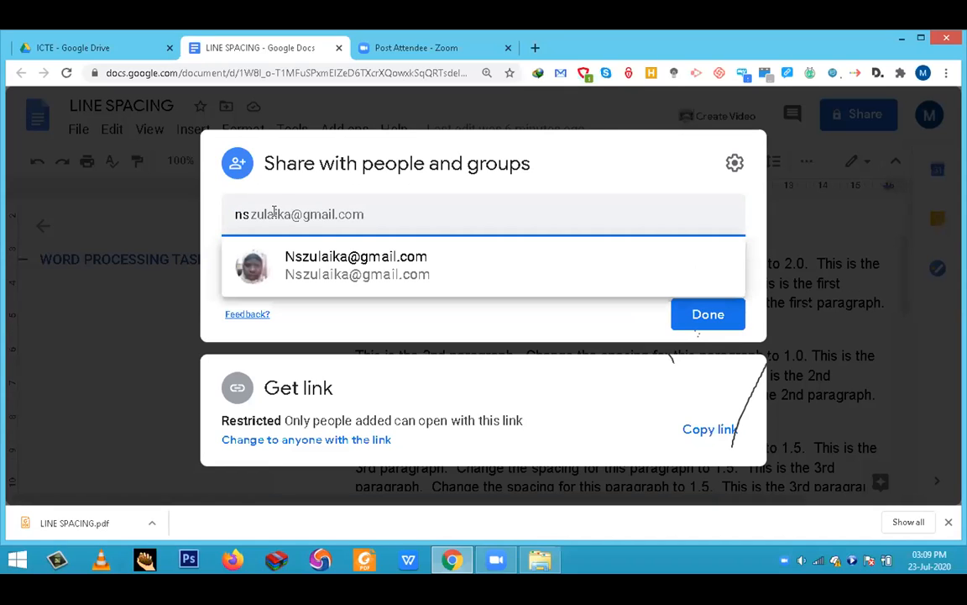
click(356, 267)
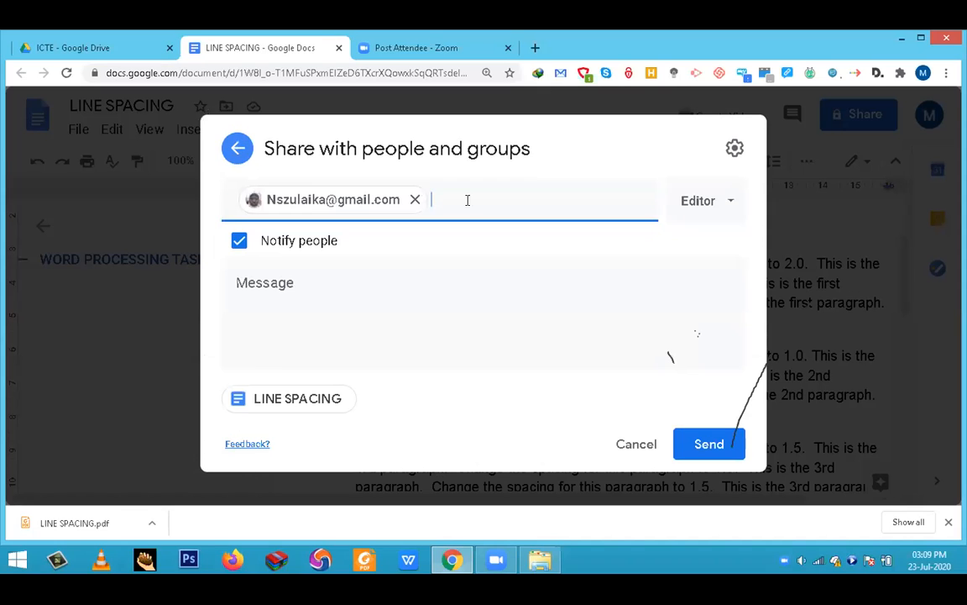
click(467, 200)
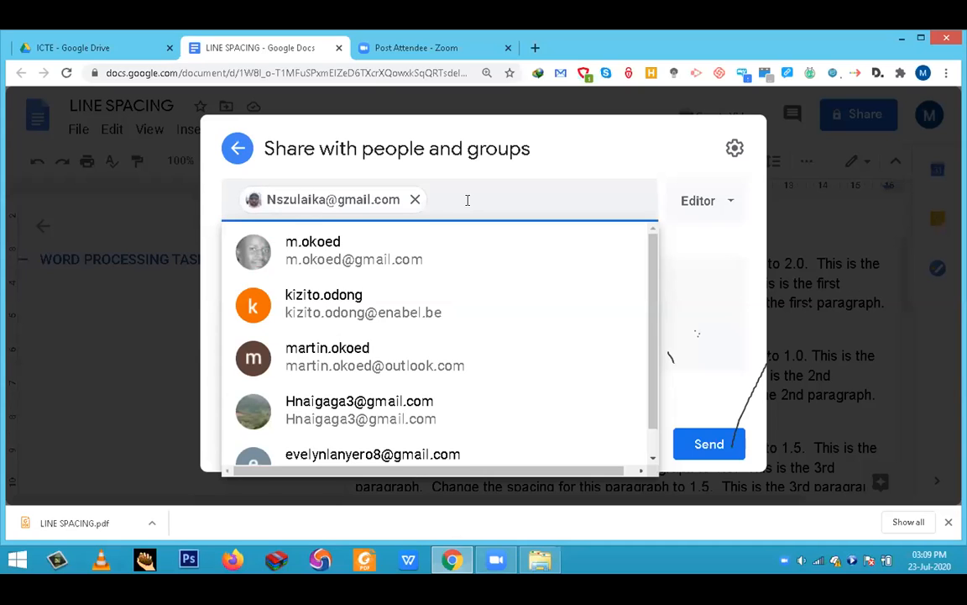
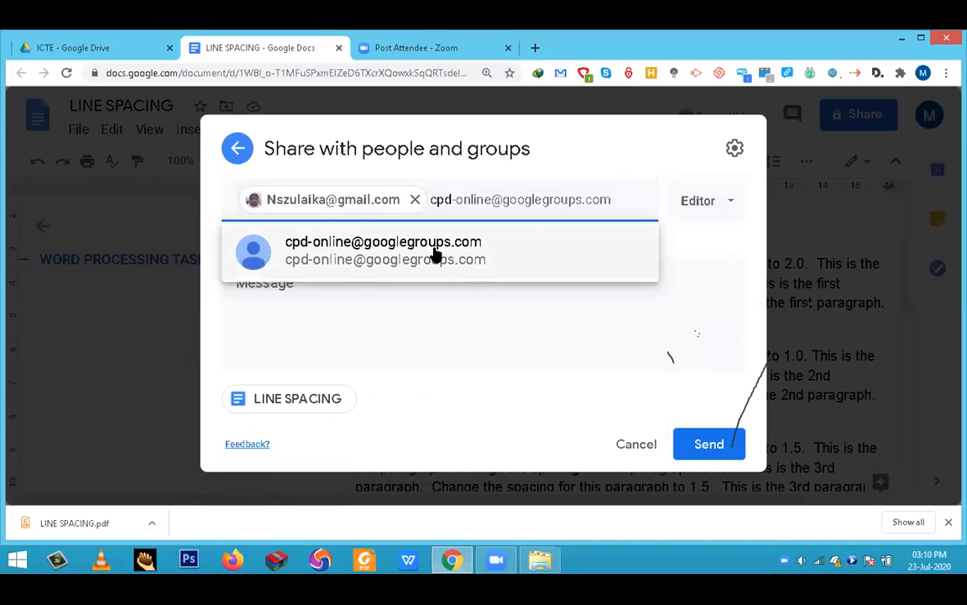
mouse_move(435, 254)
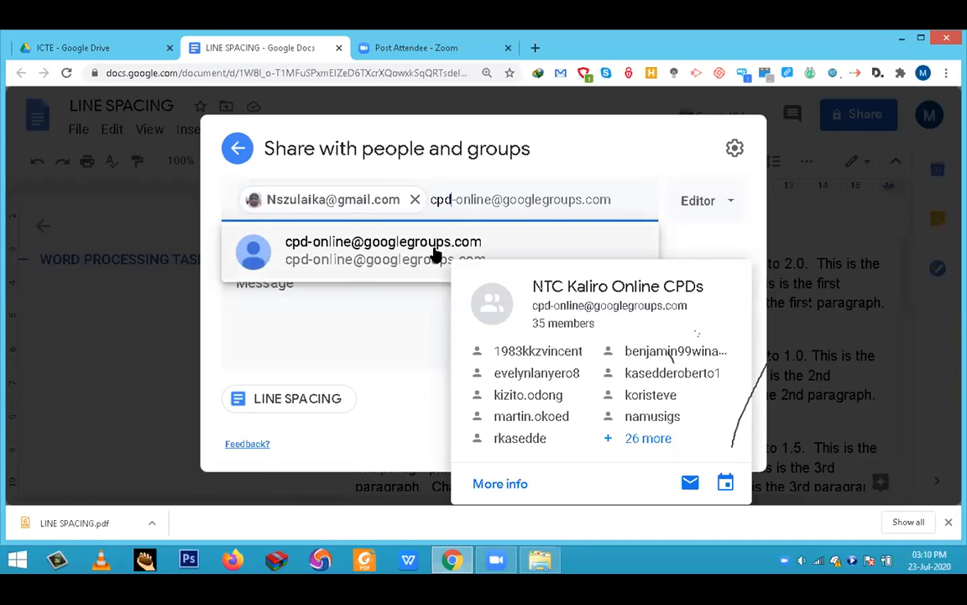
click(434, 255)
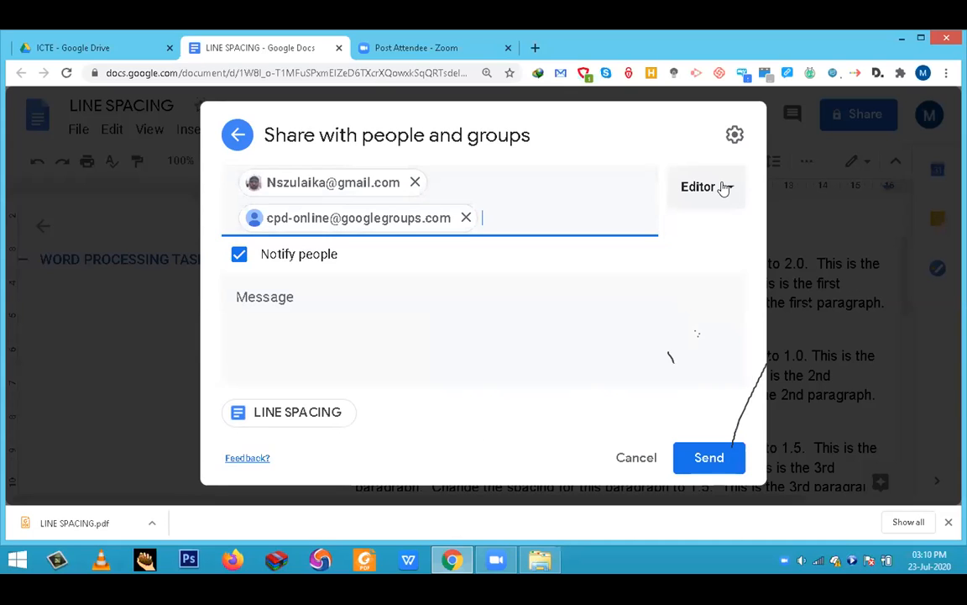
- Keep the Editor role for both recipients, with the sharing settings as they are, and send the invitation without a message
click(725, 186)
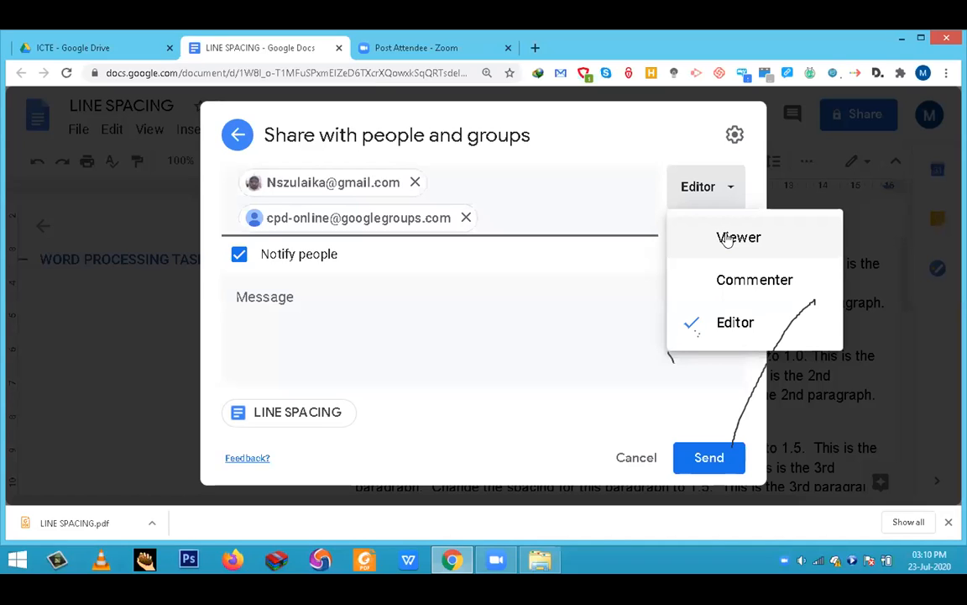
click(708, 324)
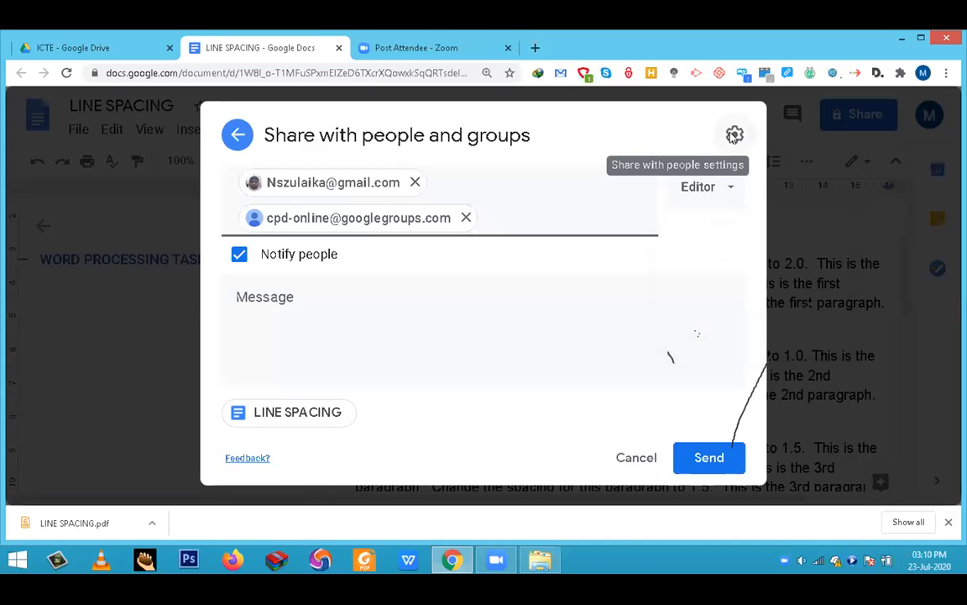
click(734, 135)
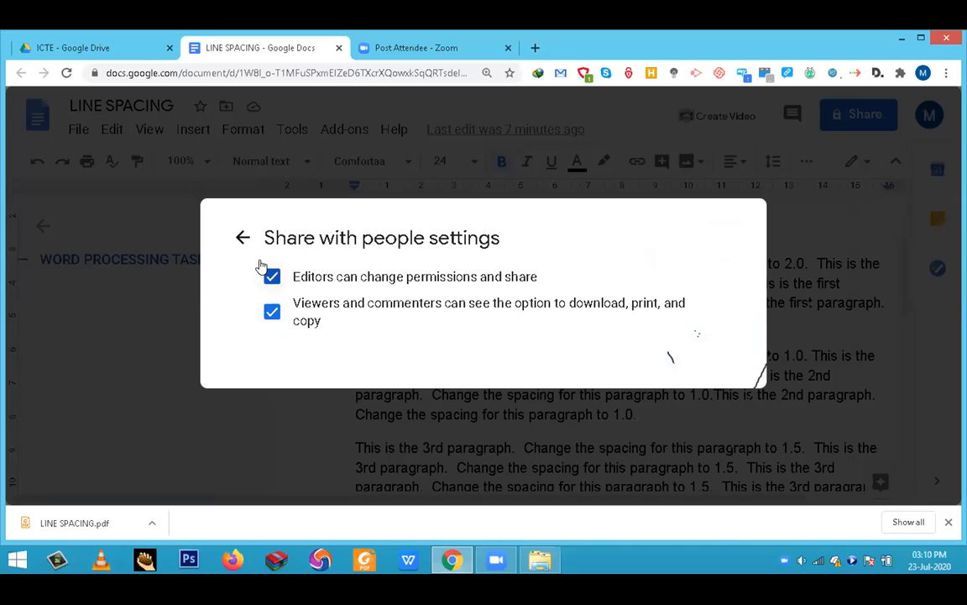
click(243, 238)
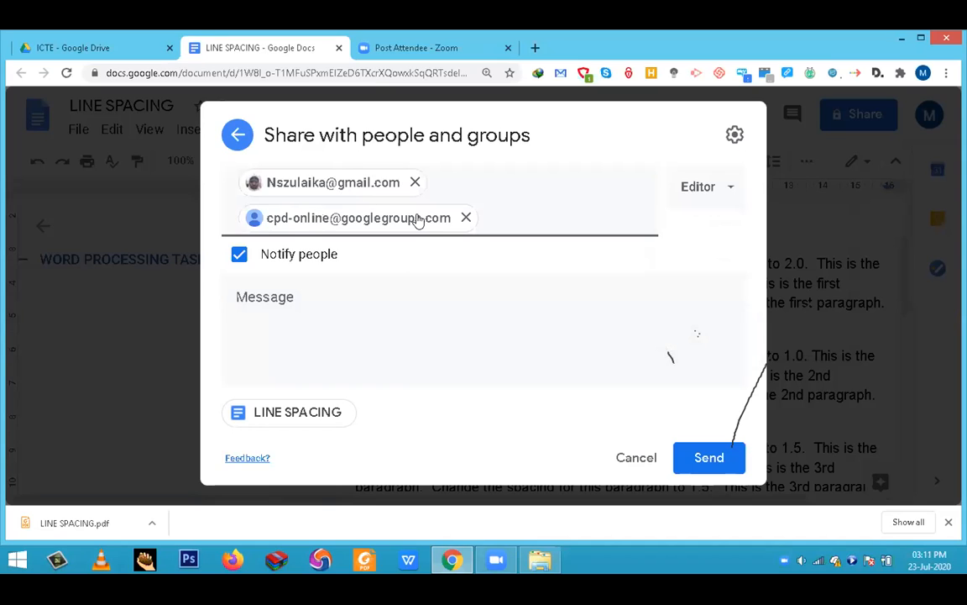
click(277, 299)
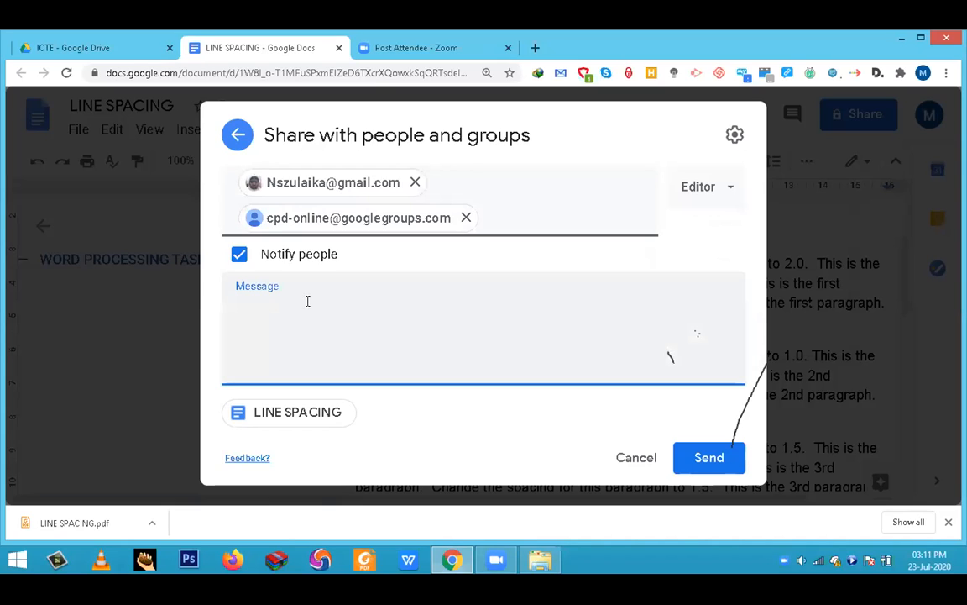
click(690, 460)
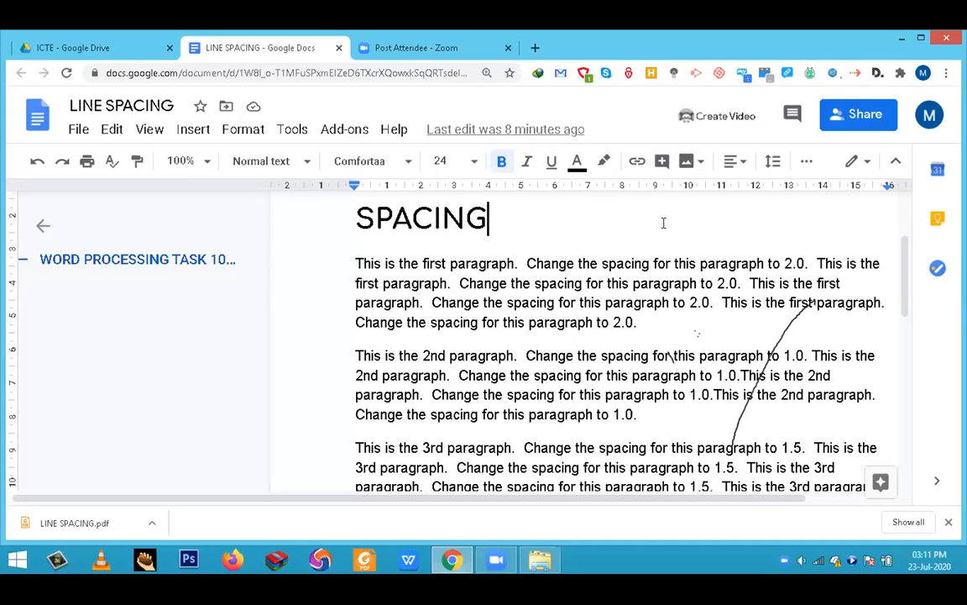
- Set the document's general link access to anyone with the link as Viewer and copy the sharing link
click(854, 118)
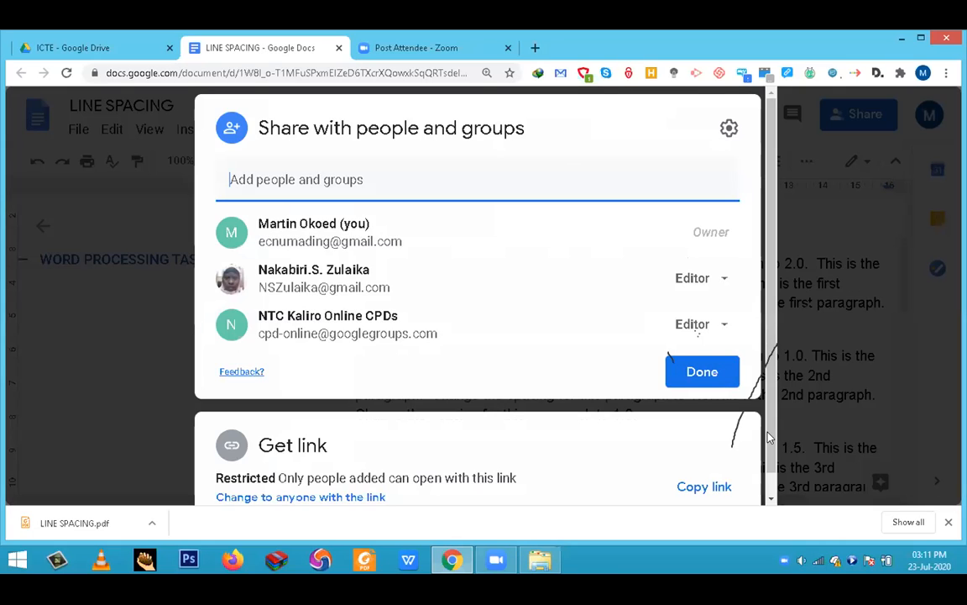
scroll(758, 487, down, 1)
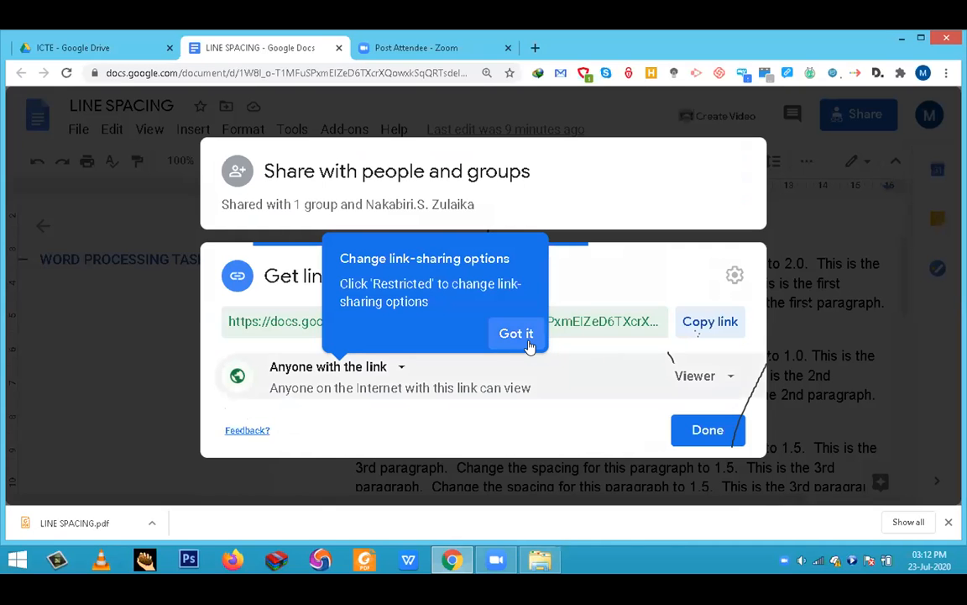
click(517, 333)
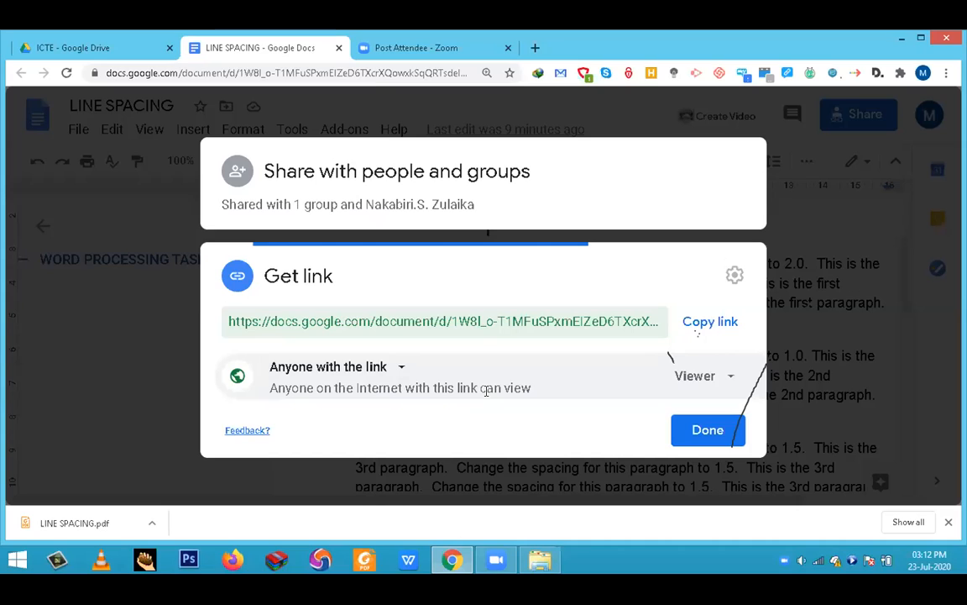
click(729, 380)
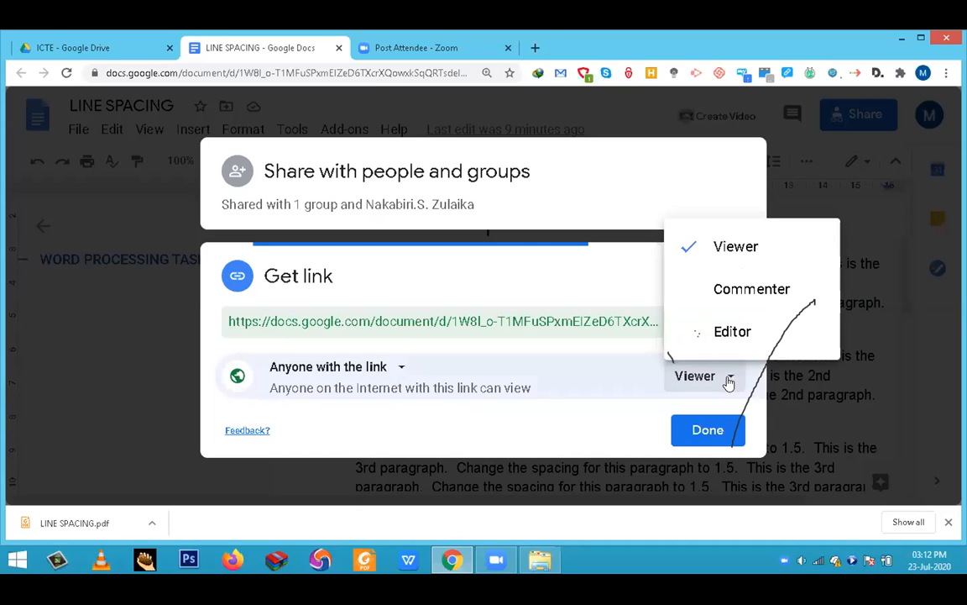
click(728, 380)
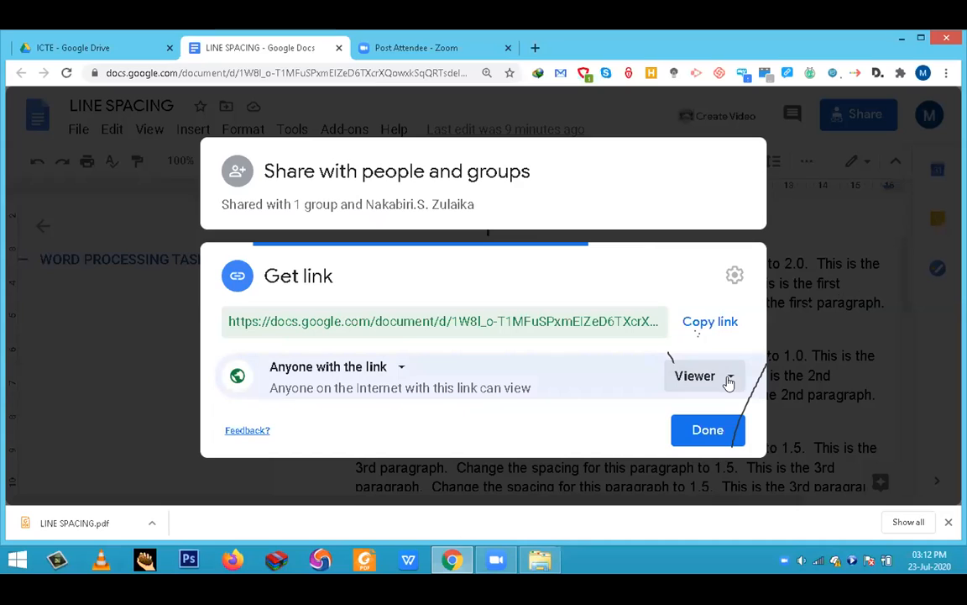
click(708, 324)
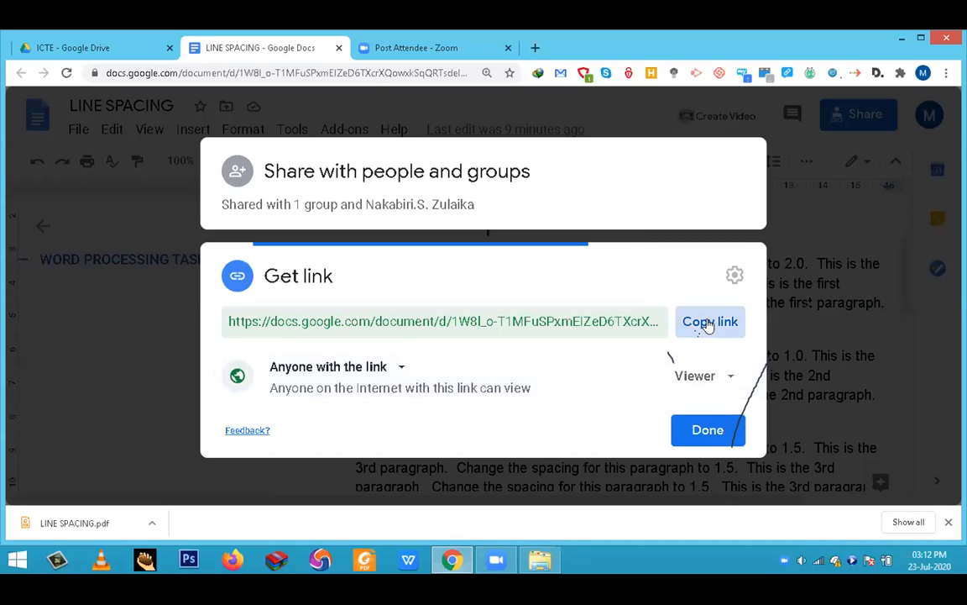
click(706, 431)
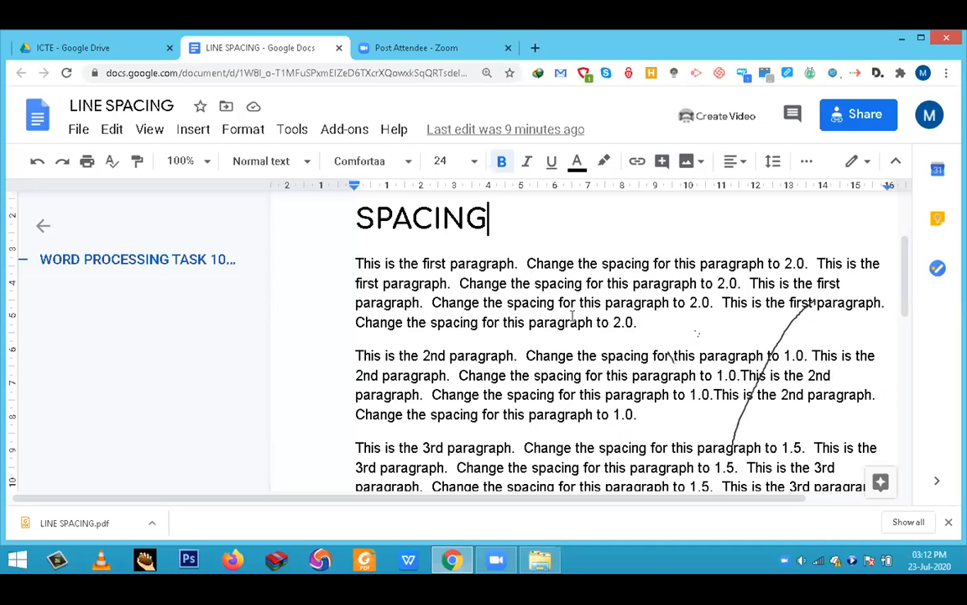
- Close the LINE SPACING document and open Gmail at gmail.com in a new browser tab
scroll(471, 283, up, 2)
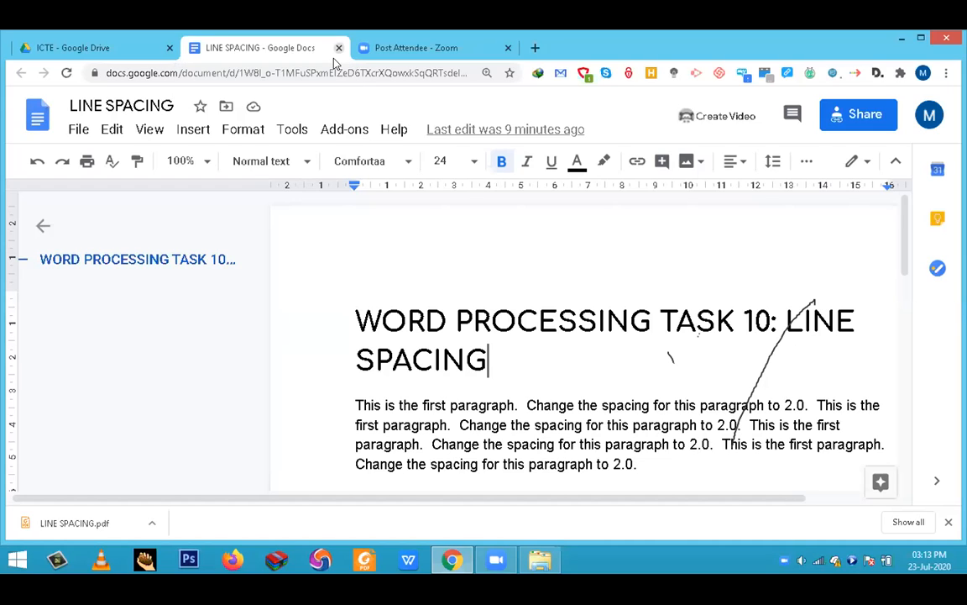
key(ctrl+w)
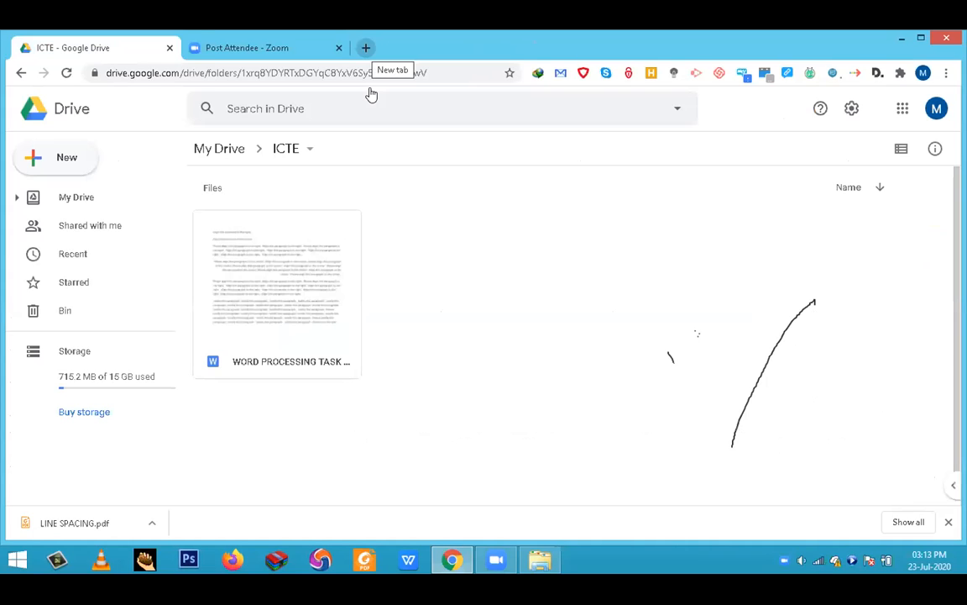
key(ctrl+t)
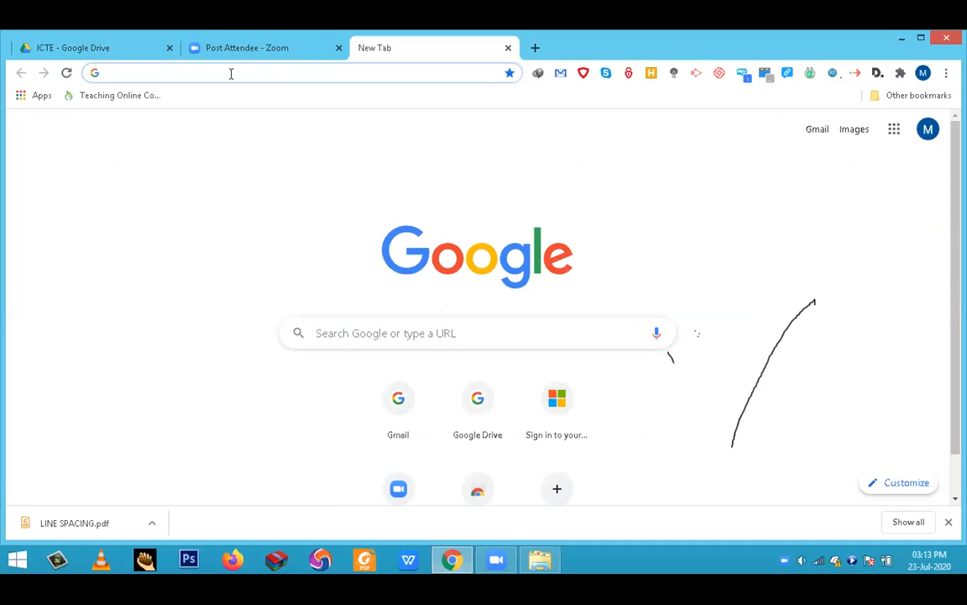
text(d)
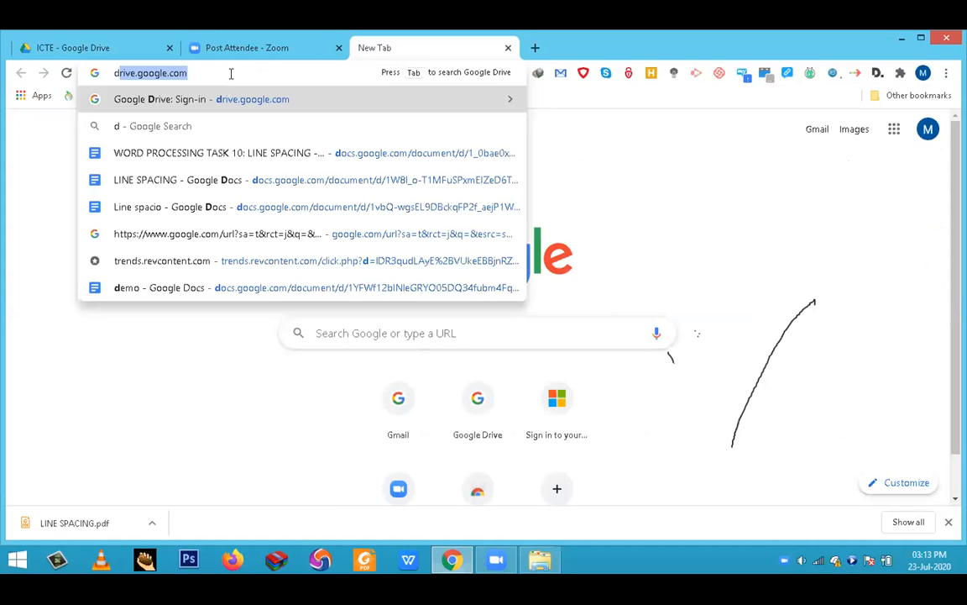
key(BackSpace)
key(BackSpace)
text(gmail)
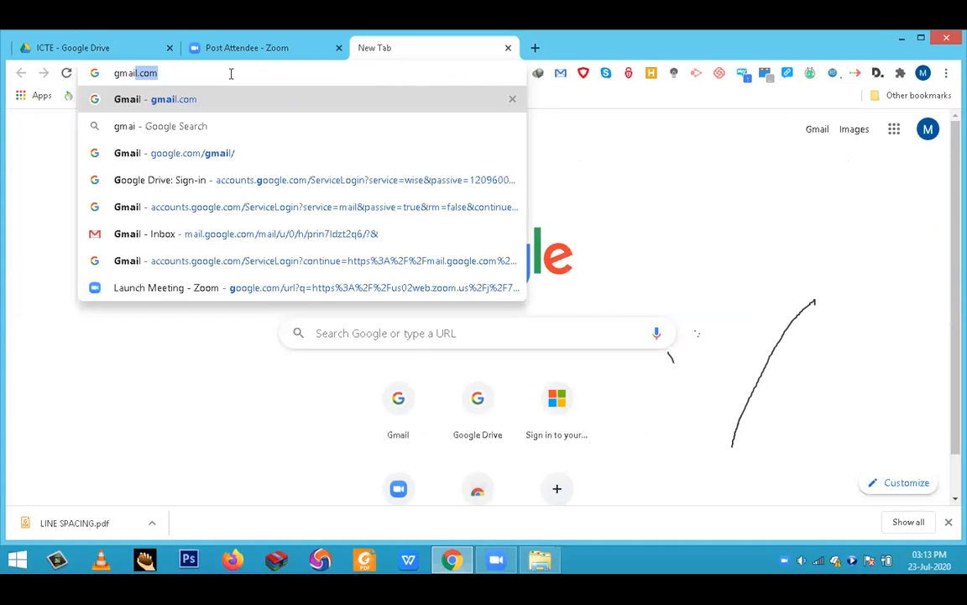
key(Return)
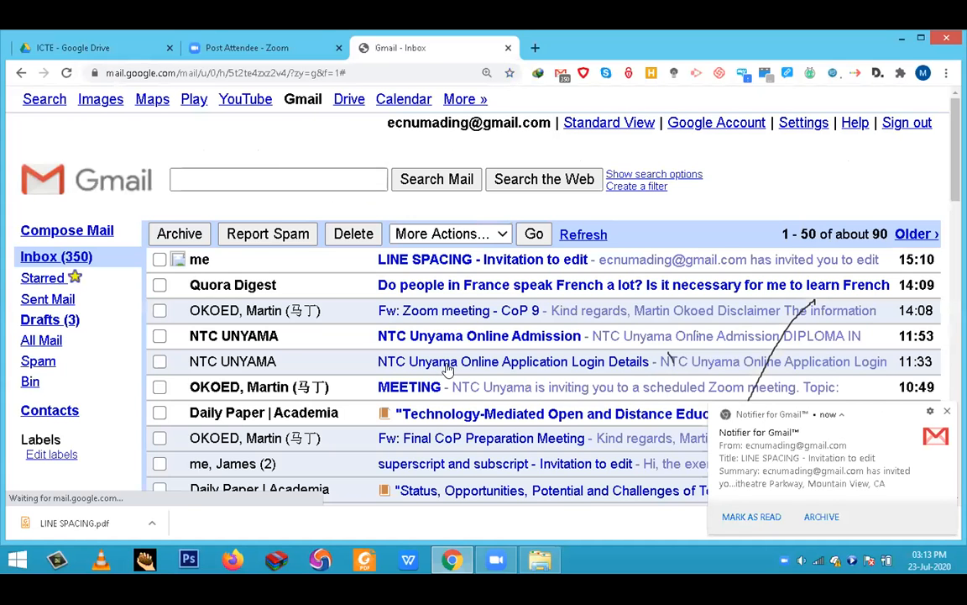
- Open the "LINE SPACING - Invitation to edit" e-mail in the inbox and review the sharing invitation
scroll(435, 250, down, 1)
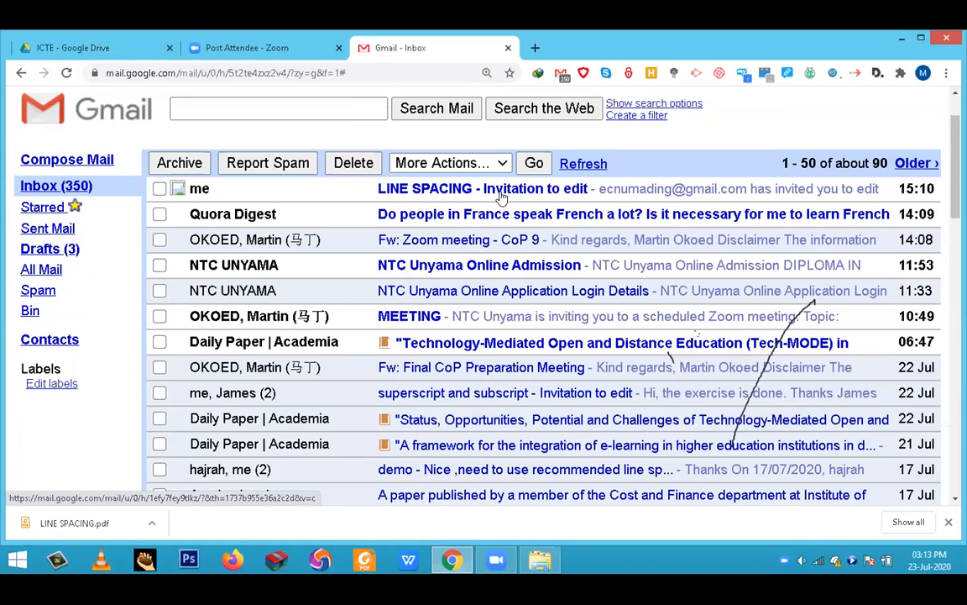
click(581, 194)
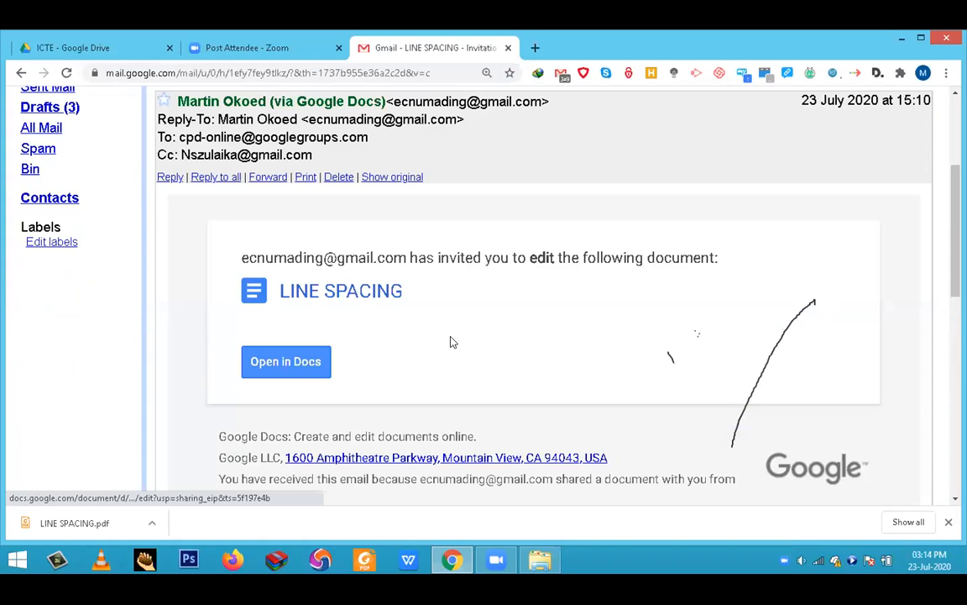
scroll(454, 340, up, 3)
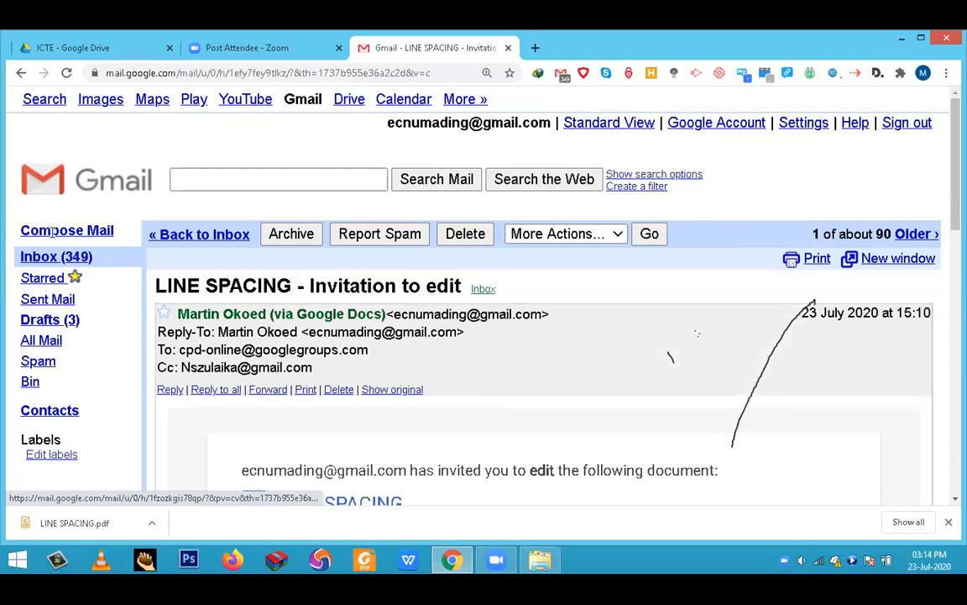
- Compose a new e-mail addressed to two contacts, picking the suggested contact's address and entering the second one in full
text(k)
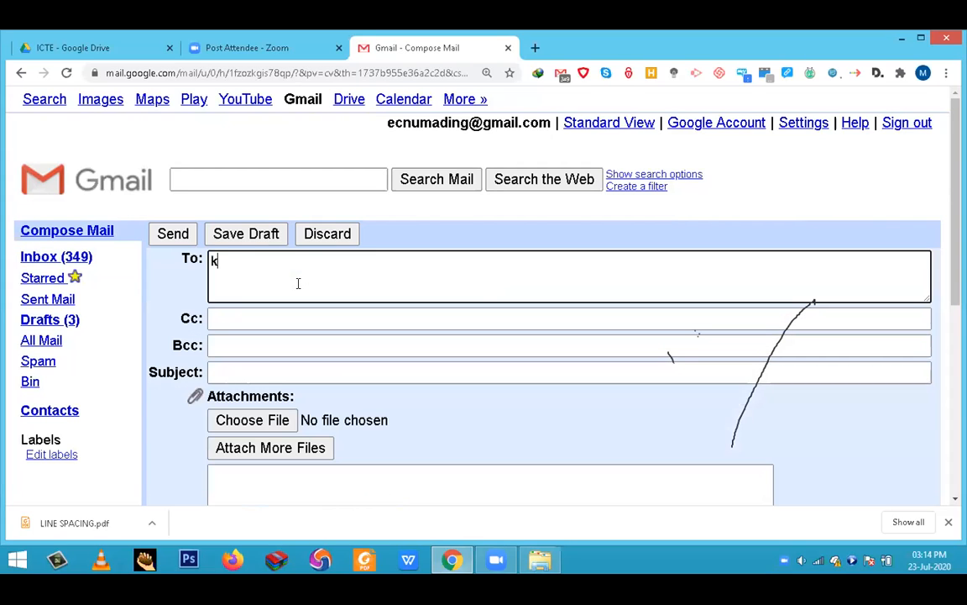
text(iz)
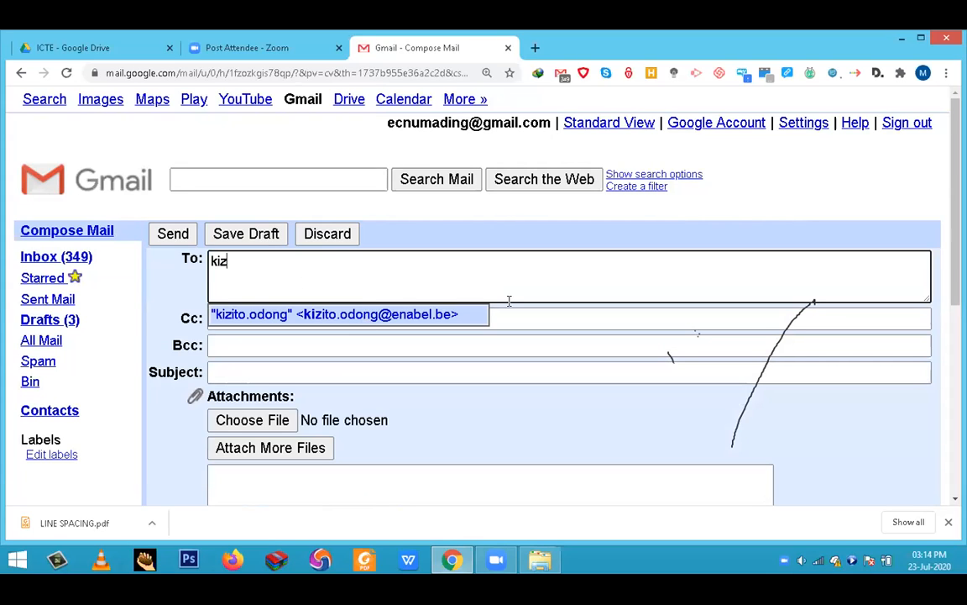
key(Return)
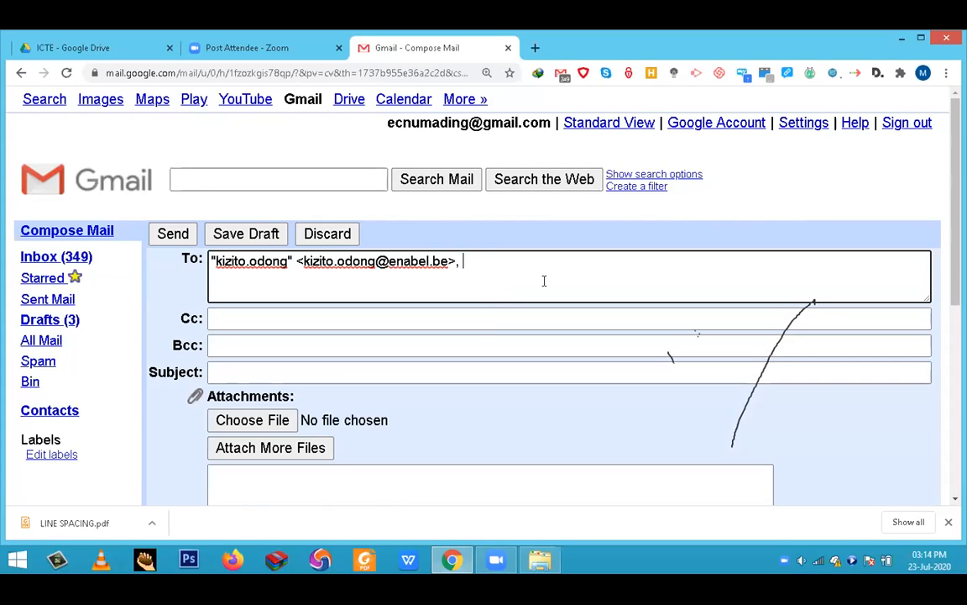
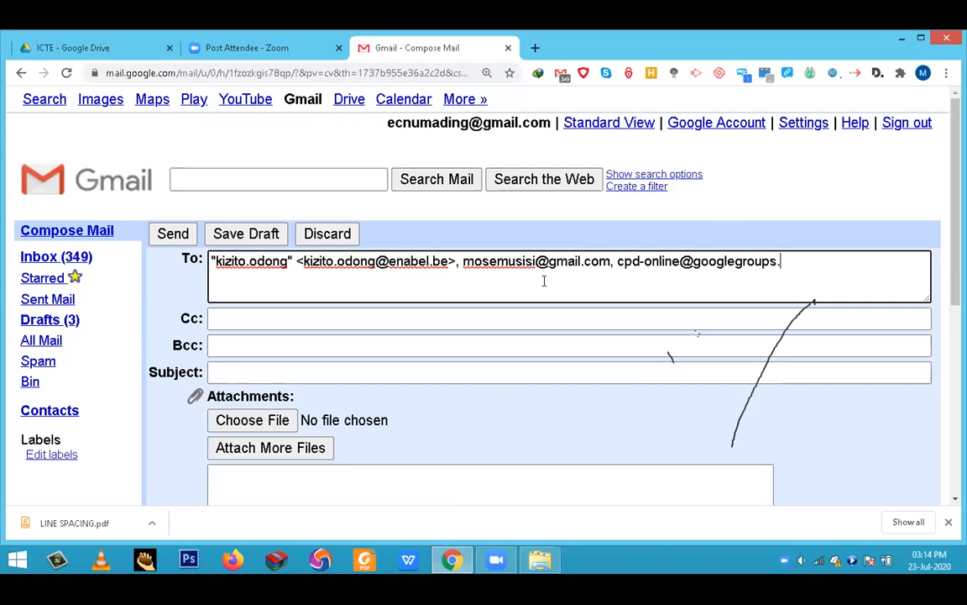
- Enter BBBBBB as the subject of the e-mail
scroll(267, 294, down, 1)
click(267, 294)
text(BBBBBB)
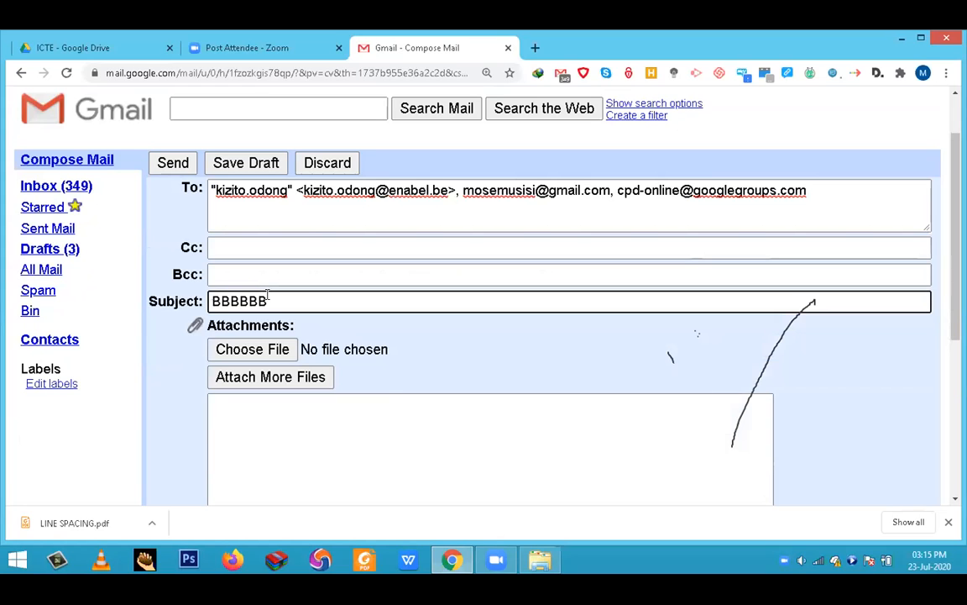
- Begin the message body with the greeting "Dear All," followed by a blank line
scroll(270, 291, down, 2)
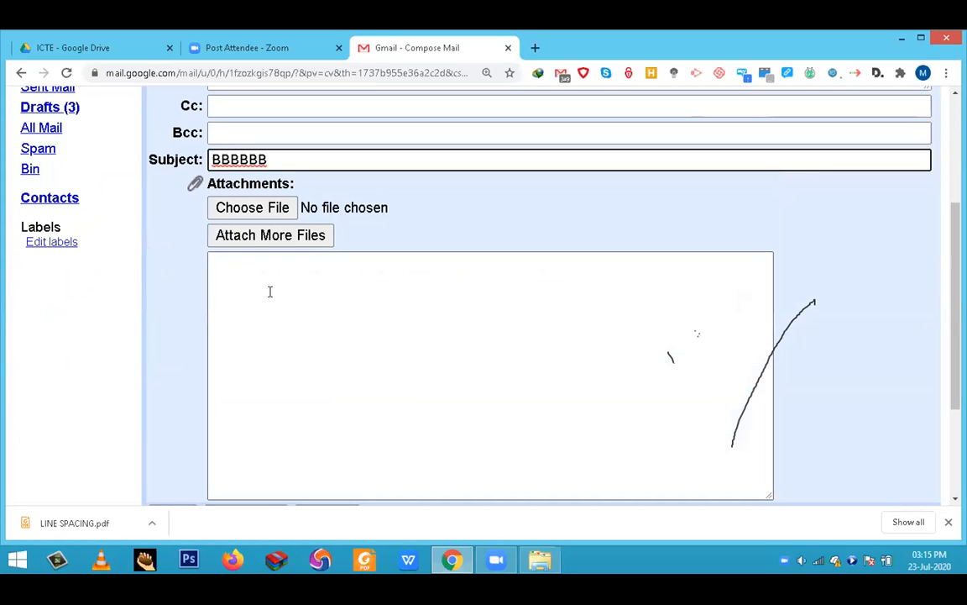
click(269, 292)
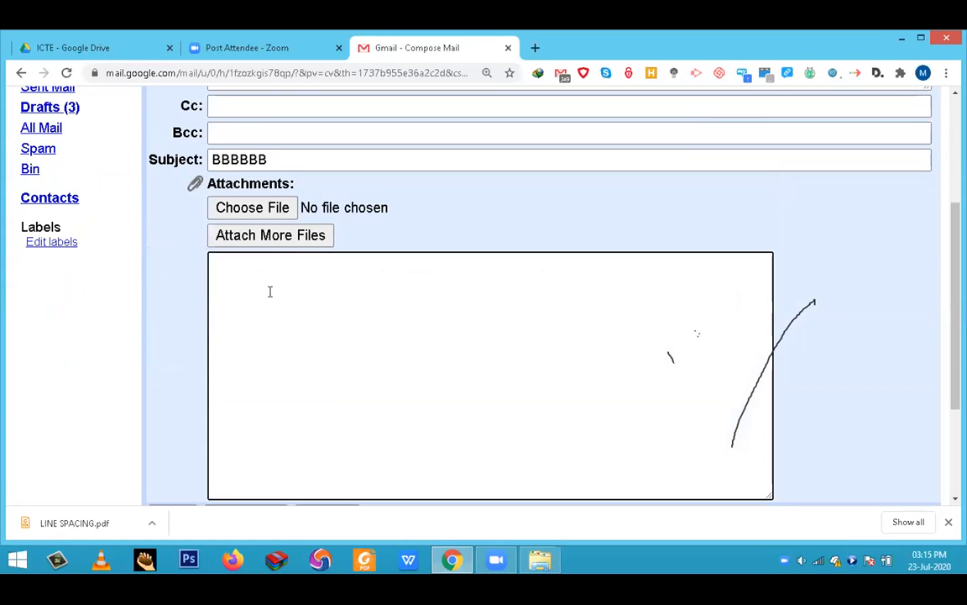
text(Dear All,)
key(Return)
key(Return)
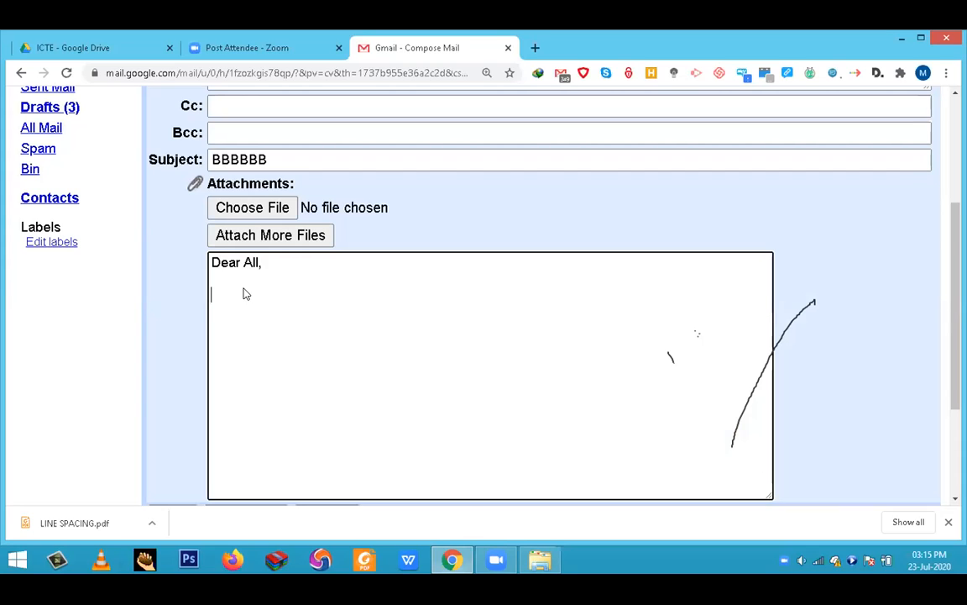
- Paste the copied document sharing link below the greeting and send the e-mail
right_click(244, 296)
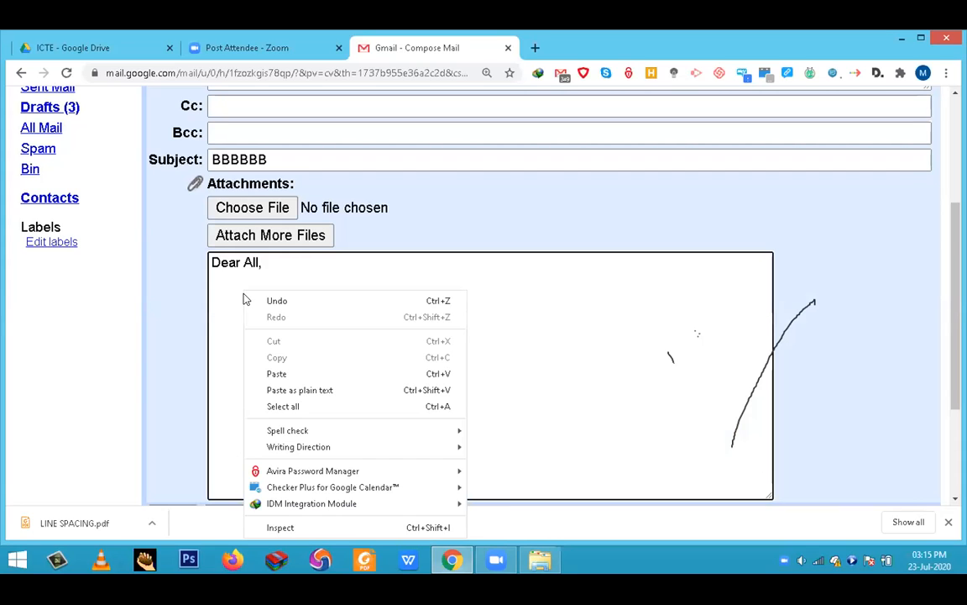
click(280, 380)
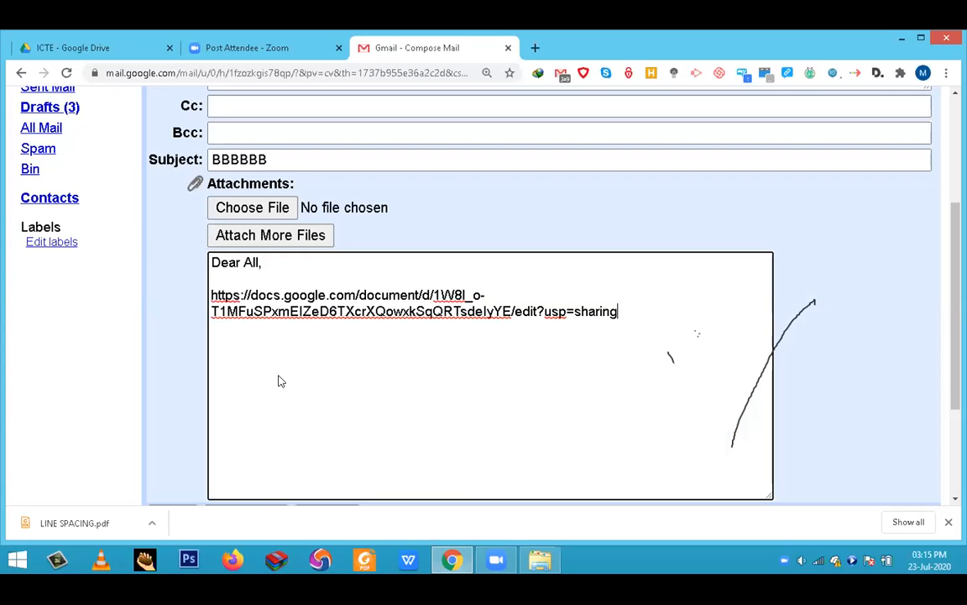
key(Return)
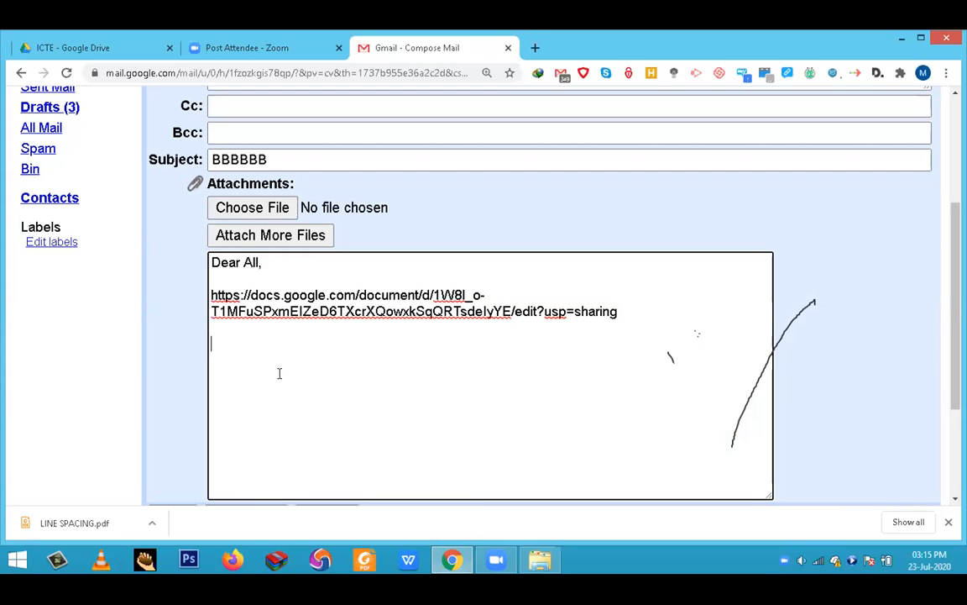
scroll(287, 376, down, 1)
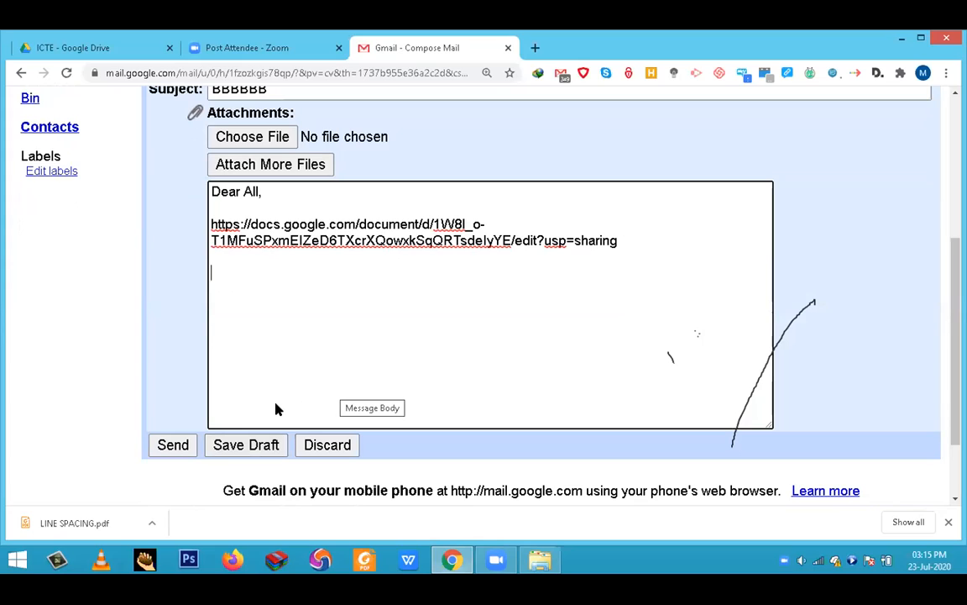
click(171, 446)
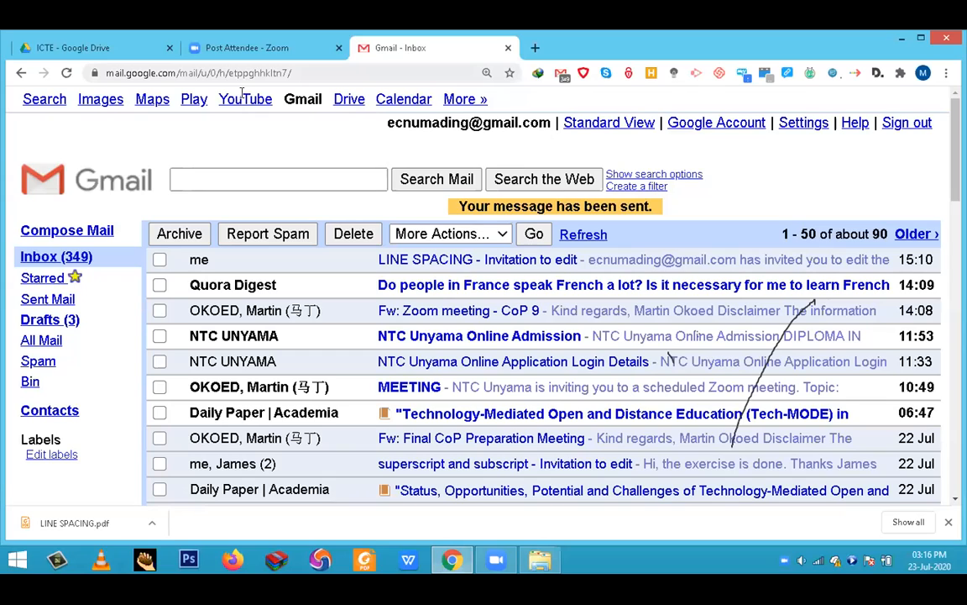
- Return to the ICTE folder in Google Drive and review the actions available for the LINE SPACING document
click(109, 50)
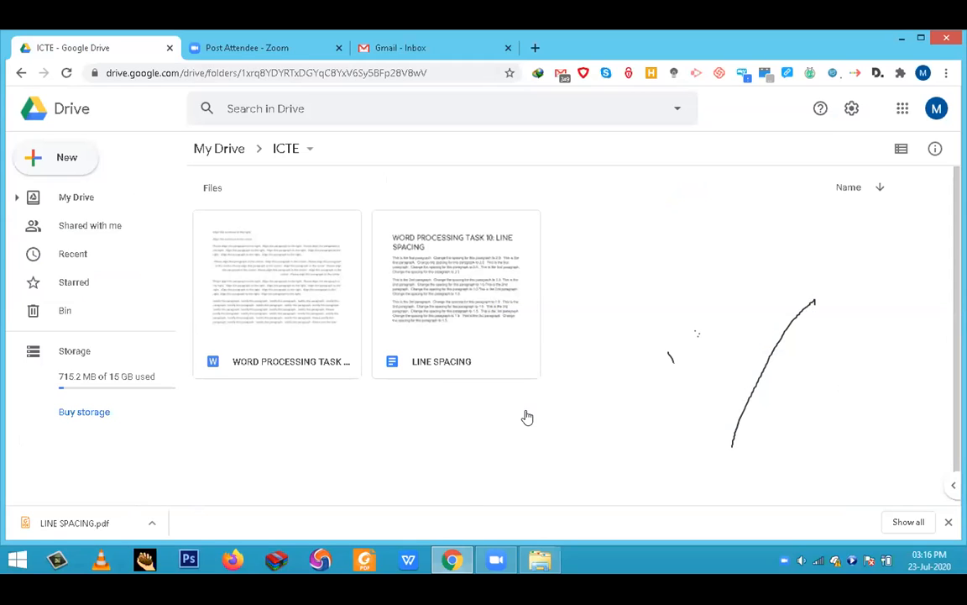
right_click(472, 374)
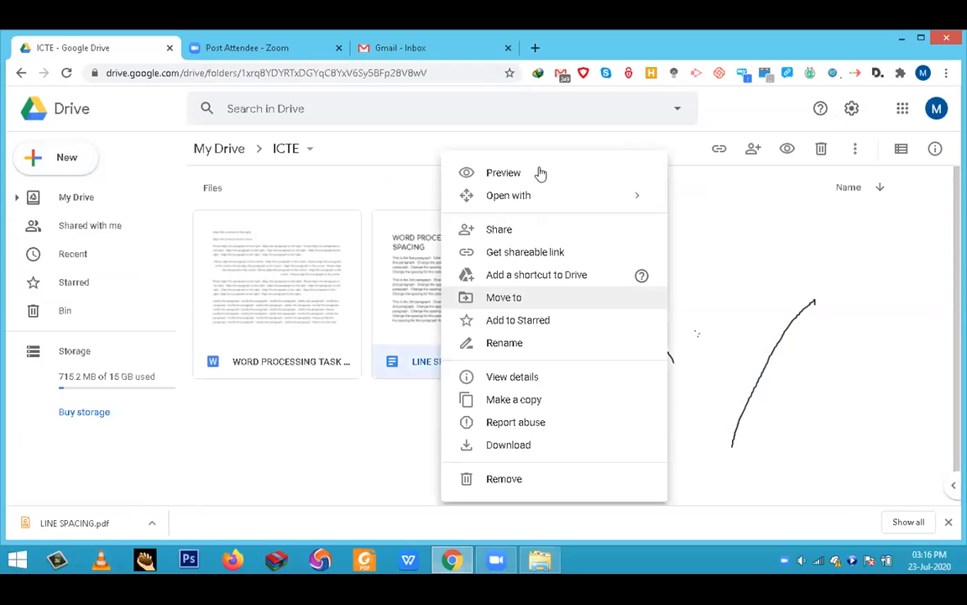
click(731, 340)
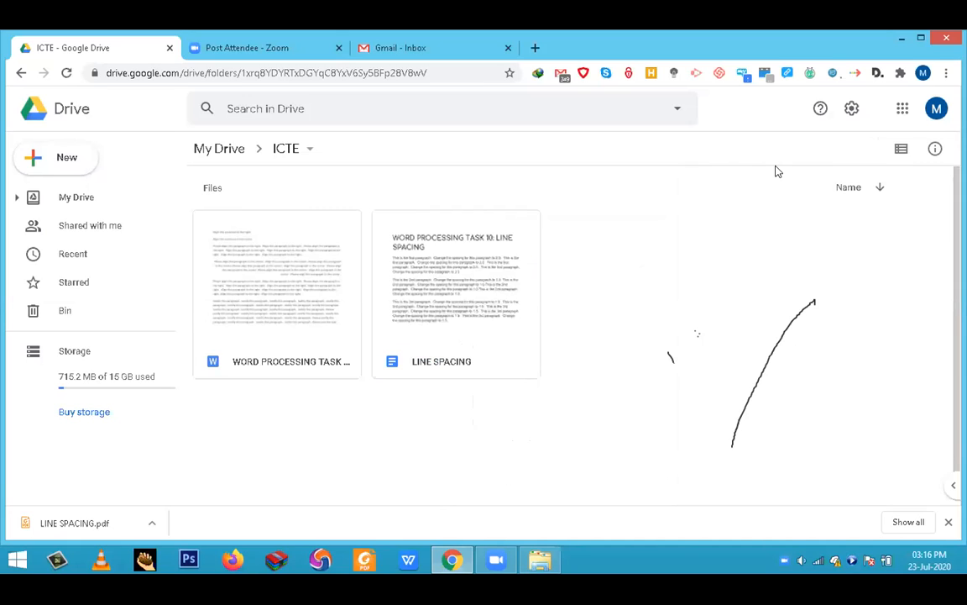
- Sign out of the Google account from Google Drive
click(937, 110)
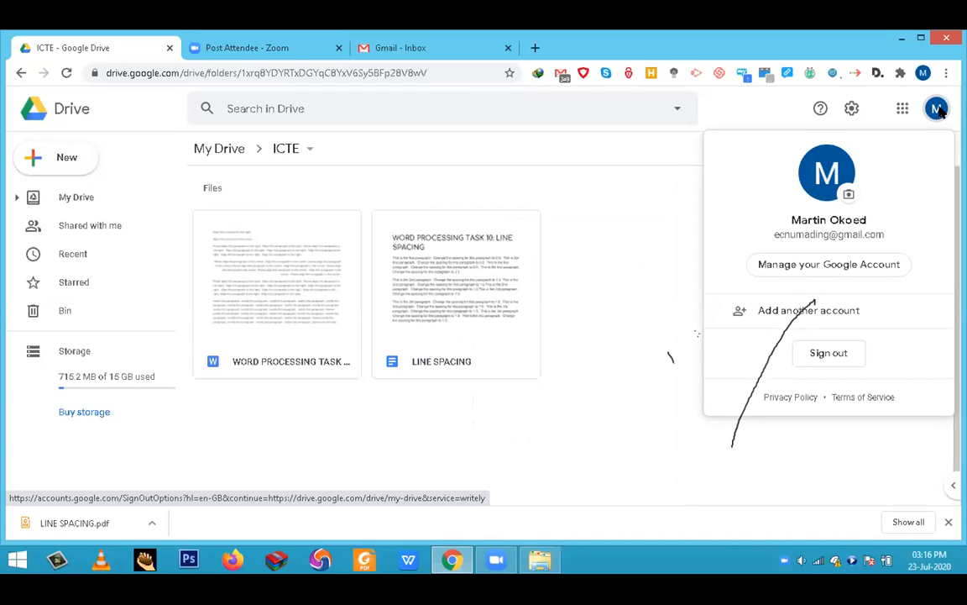
click(939, 111)
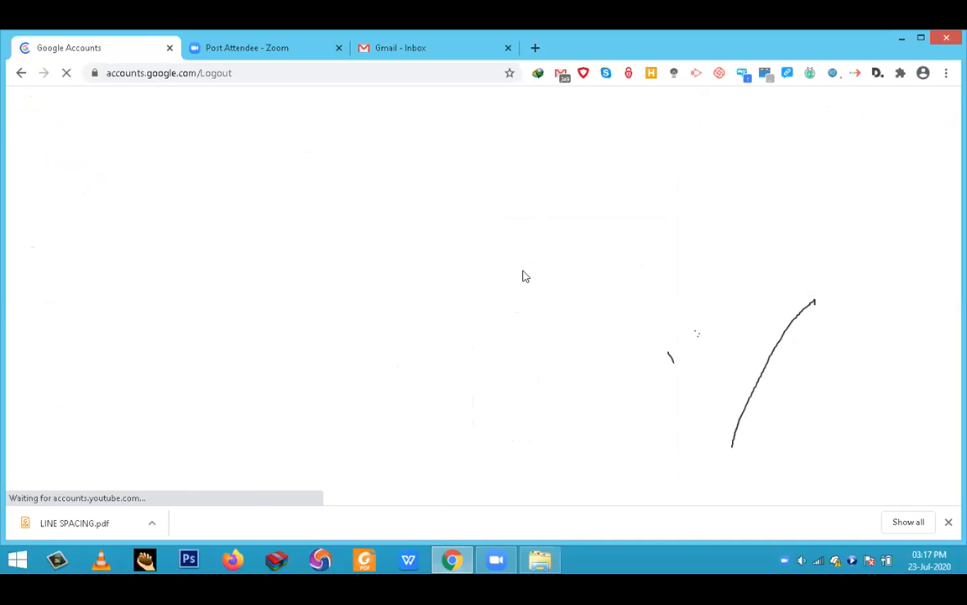
key(ctrl+shift+Tab)
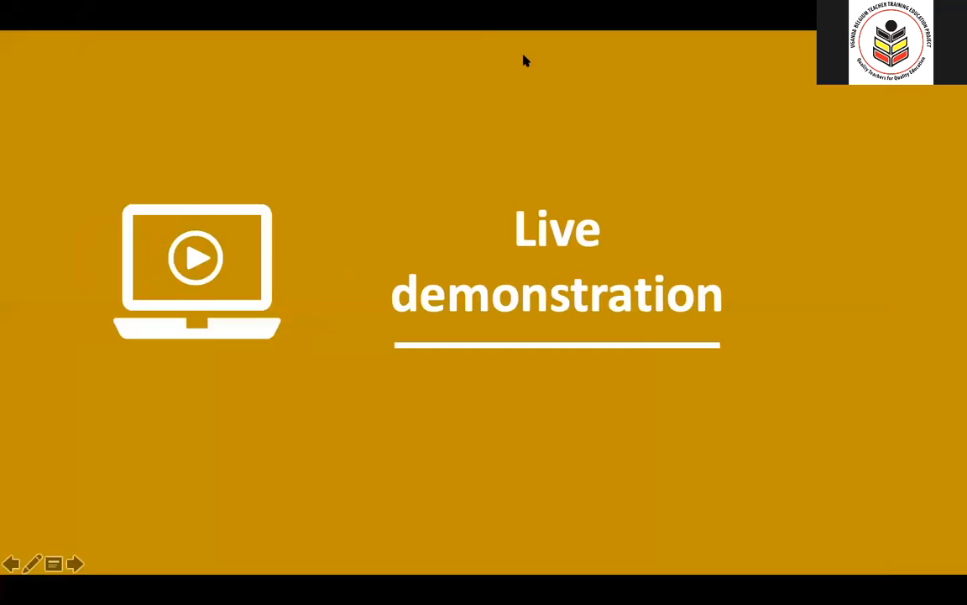
click(75, 564)
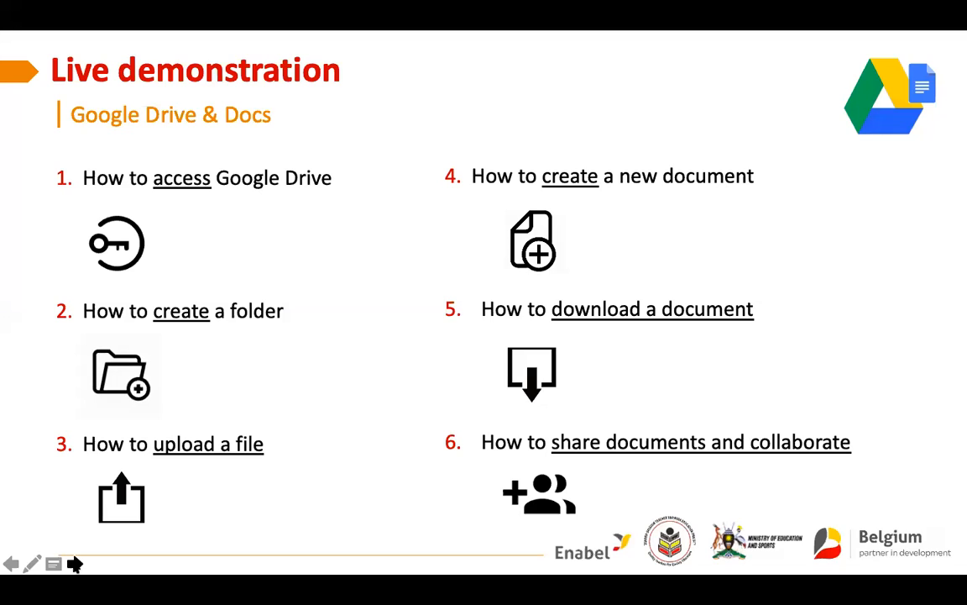